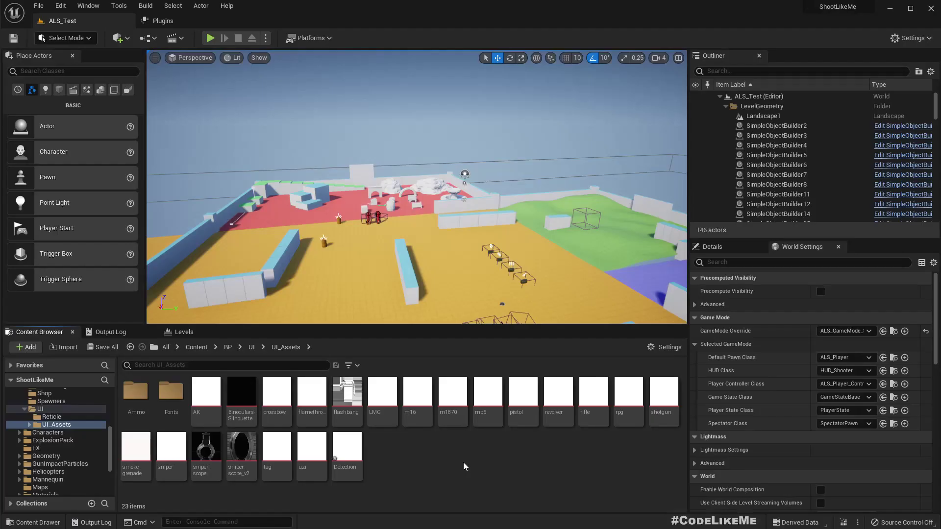
- Open the Detection texture from UI_Assets in the Texture Editor and close the Plugins tab
click(336, 444)
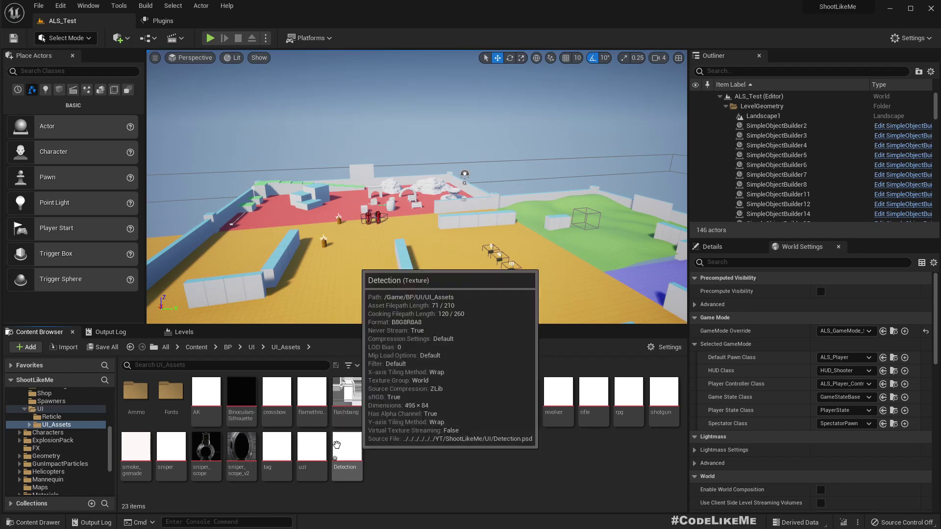
double_click(336, 445)
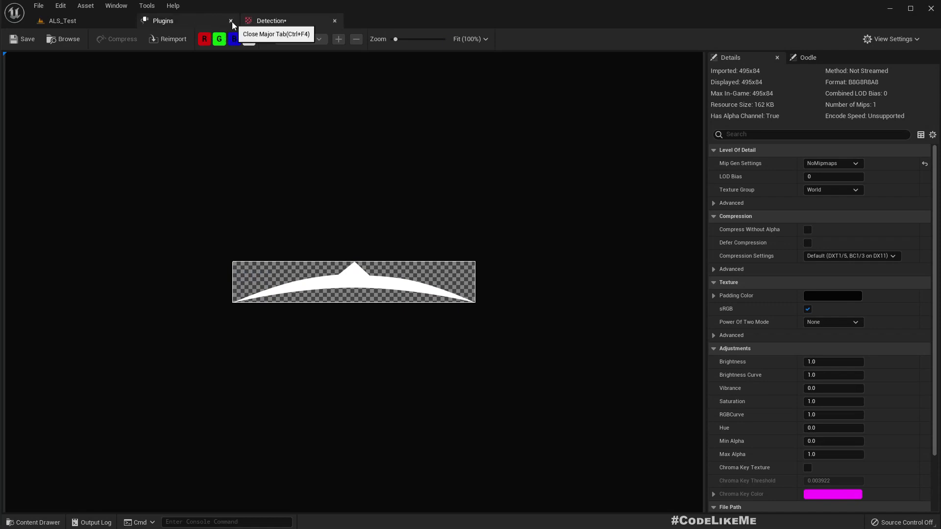
click(231, 21)
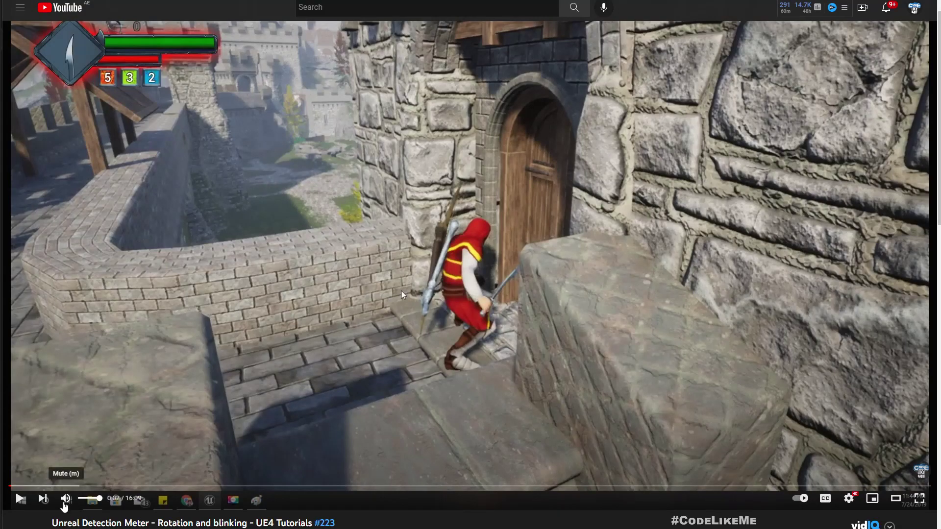
- Play the Unreal detection meter tutorial preview with sound muted, then pause it
click(64, 500)
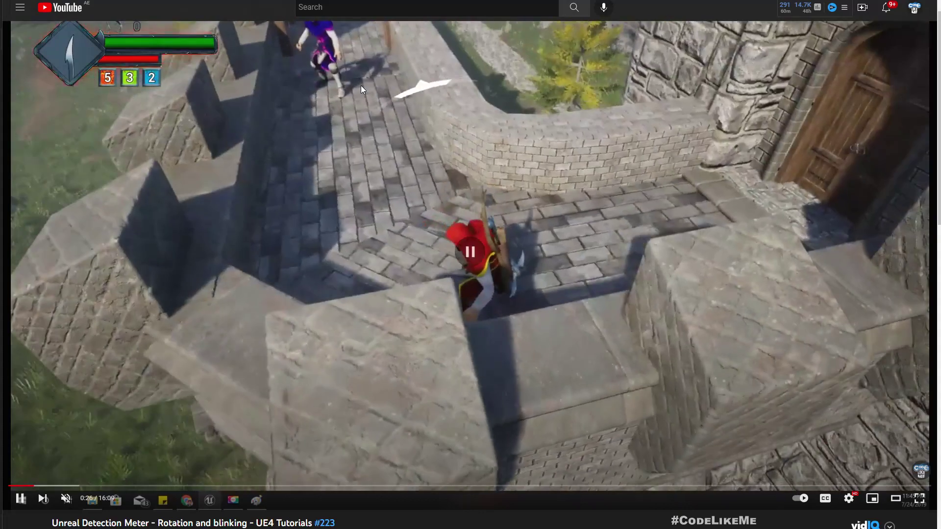
click(375, 108)
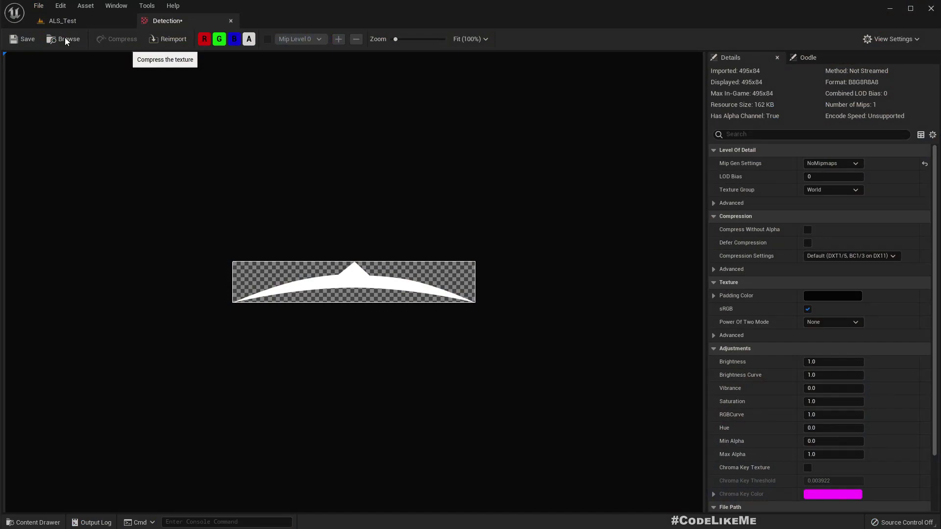
- In the UI folder, create a Widget Blueprint with UserWidget as its root class
click(57, 22)
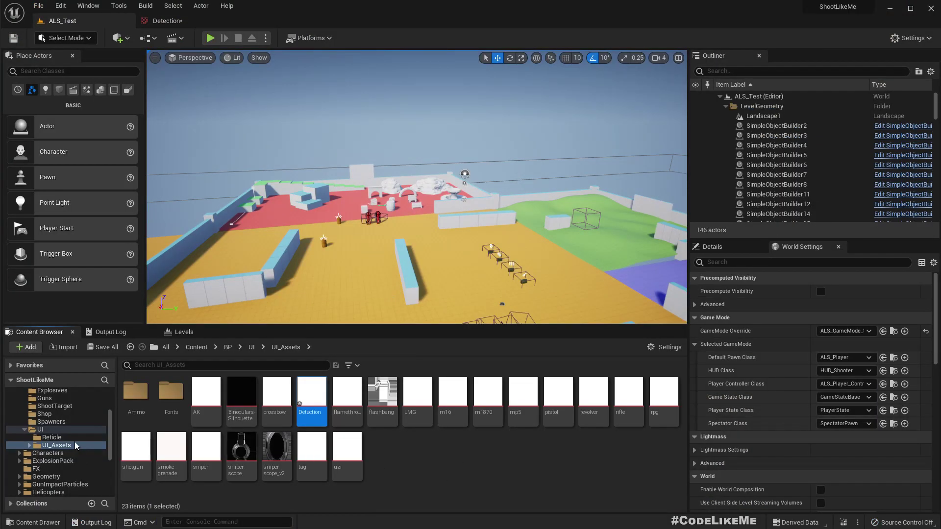
click(40, 429)
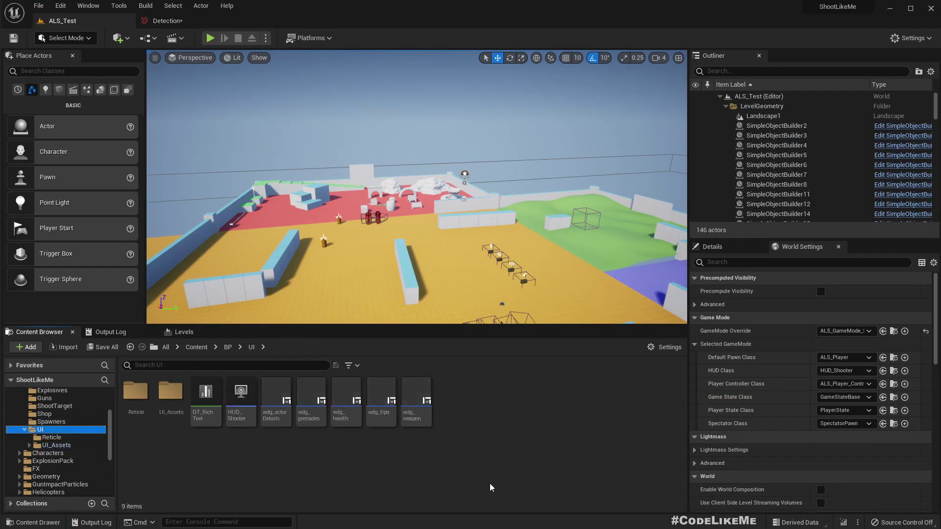
right_click(496, 417)
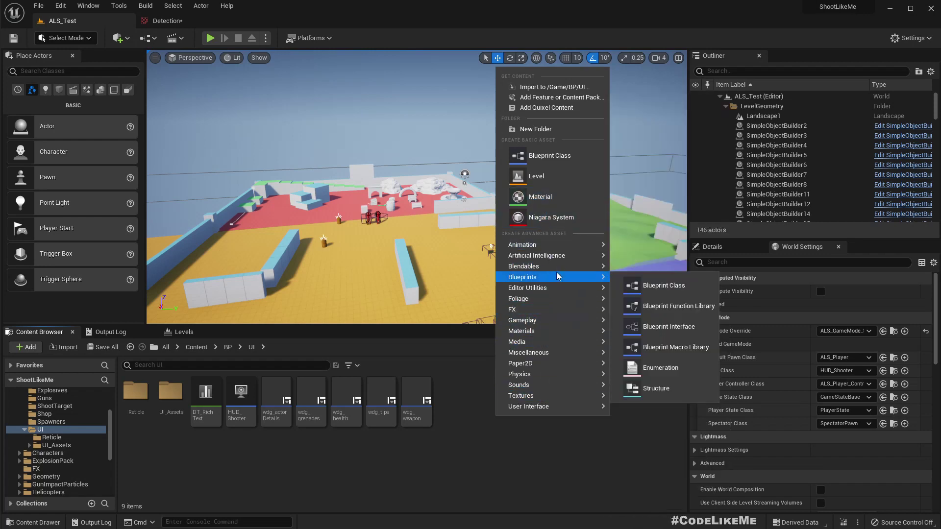
mouse_move(555, 402)
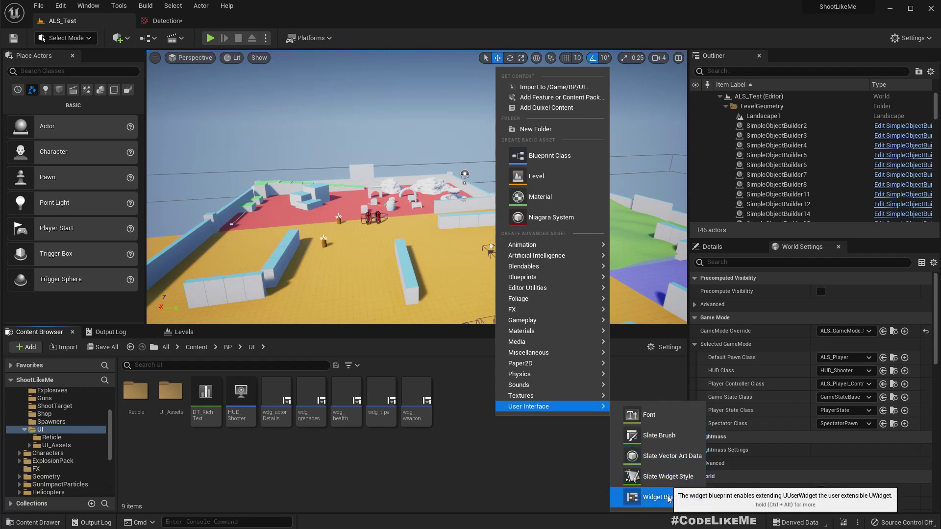
click(666, 498)
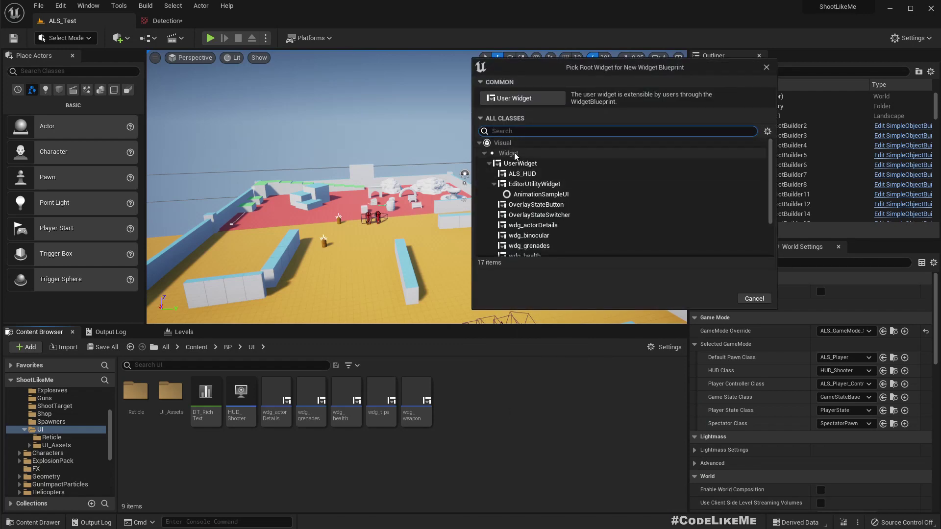
click(521, 164)
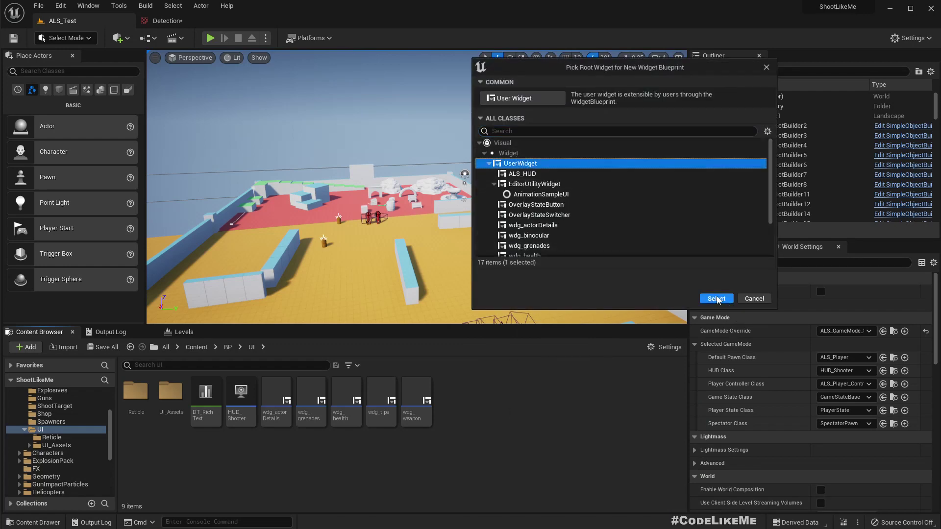
click(716, 299)
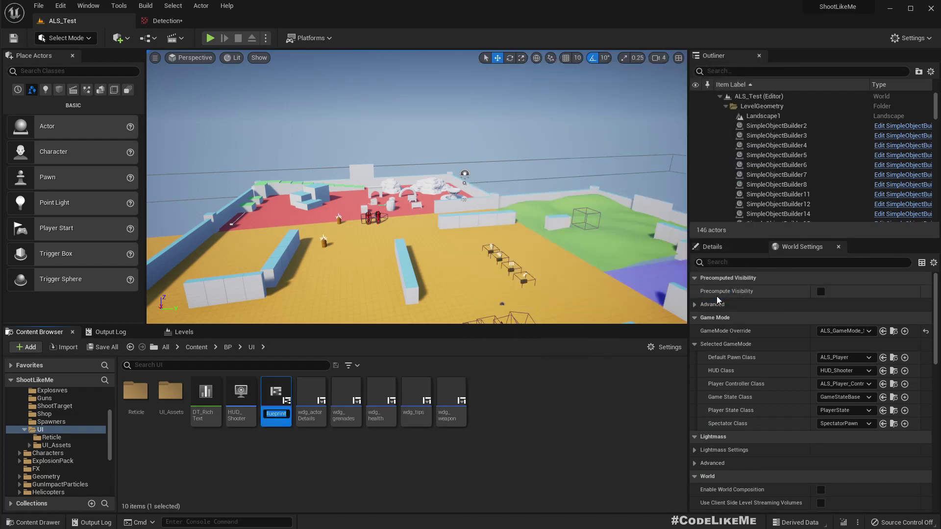
- Name the new widget blueprint wdg_DetectionIndicator
text(wd)
key(Return)
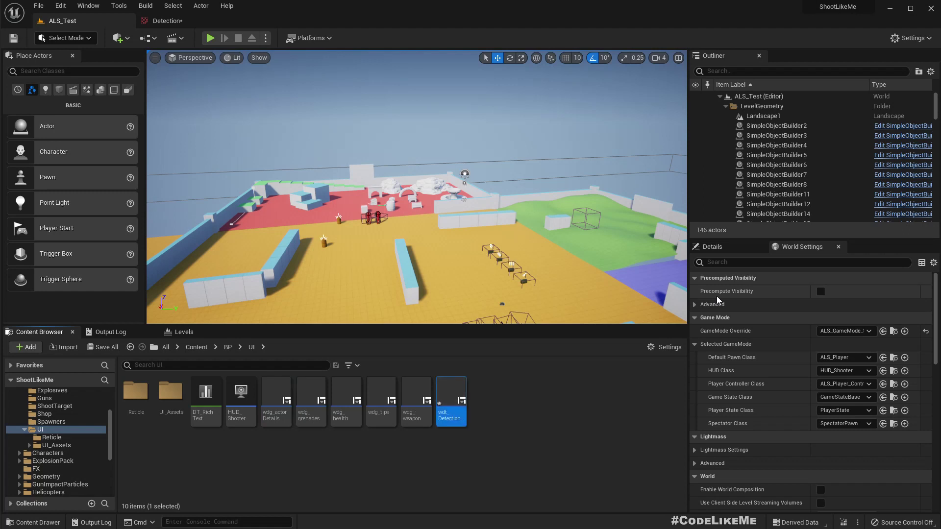
key(F2)
text(wdg_DetectionIndicator)
key(Return)
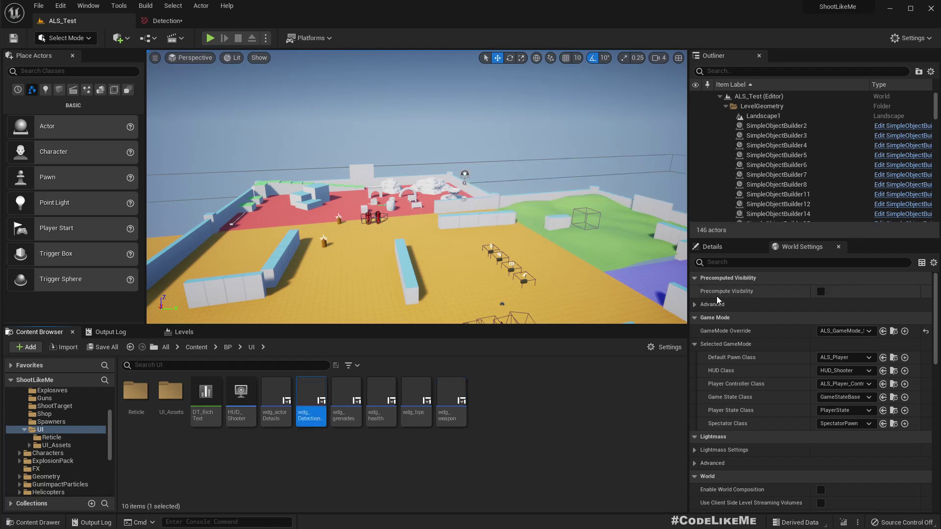
- Open wdg_DetectionIndicator in the designer and add a Canvas Panel from the Palette as its root
double_click(325, 395)
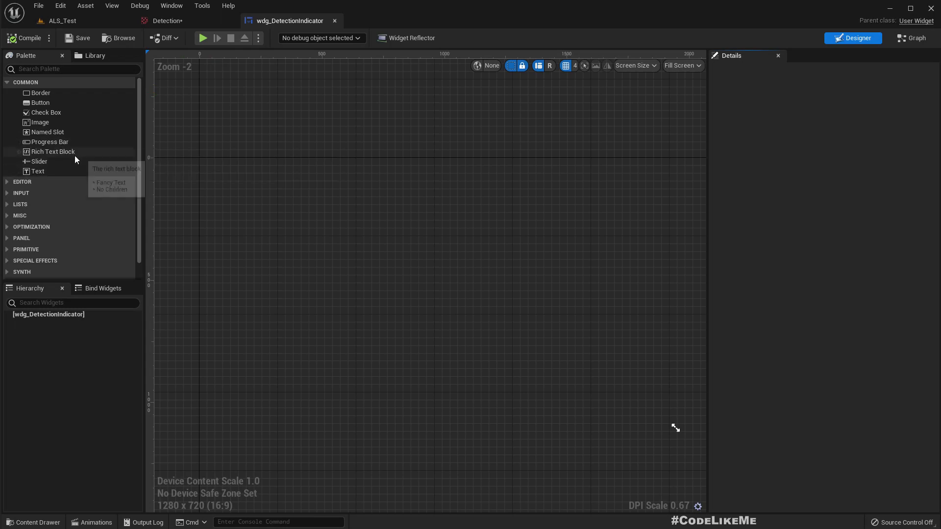
scroll(488, 227, down, 8)
scroll(497, 236, up, 2)
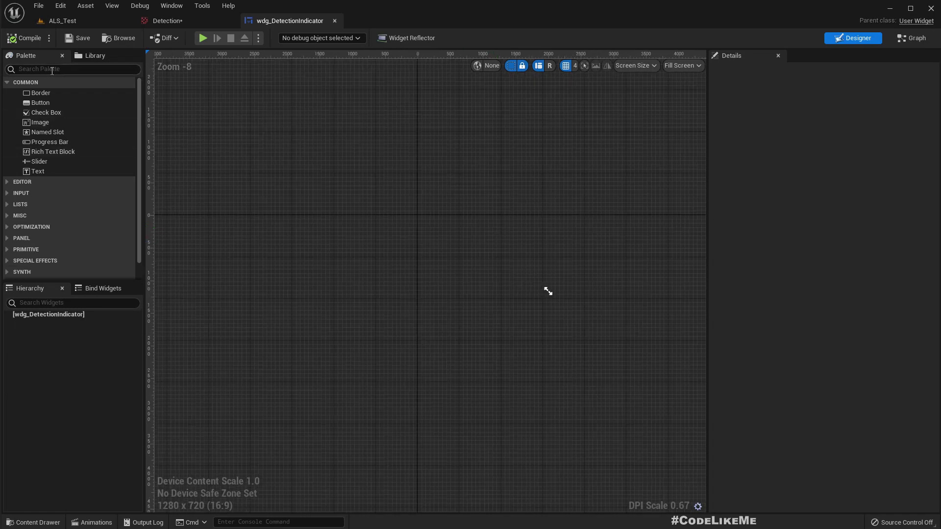
text(canv)
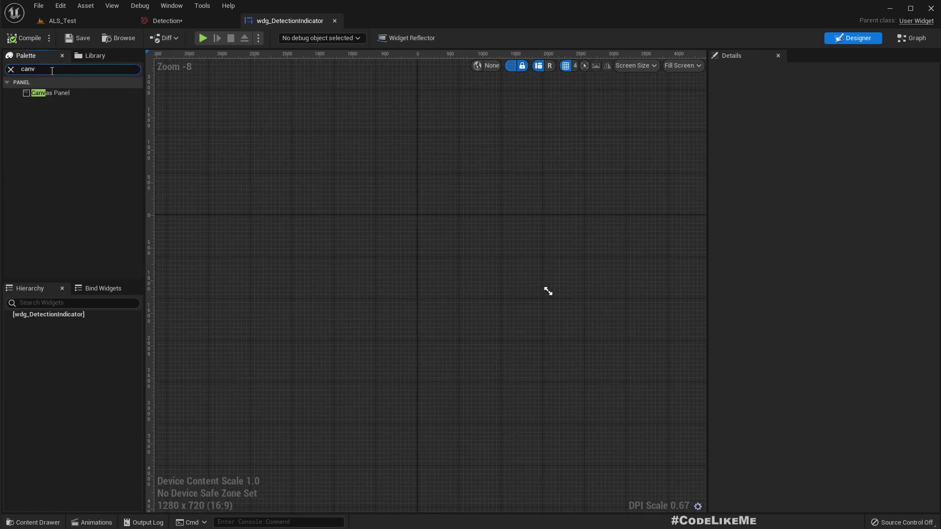
drag(51, 89, 359, 229)
scroll(493, 259, up, 5)
scroll(493, 259, down, 1)
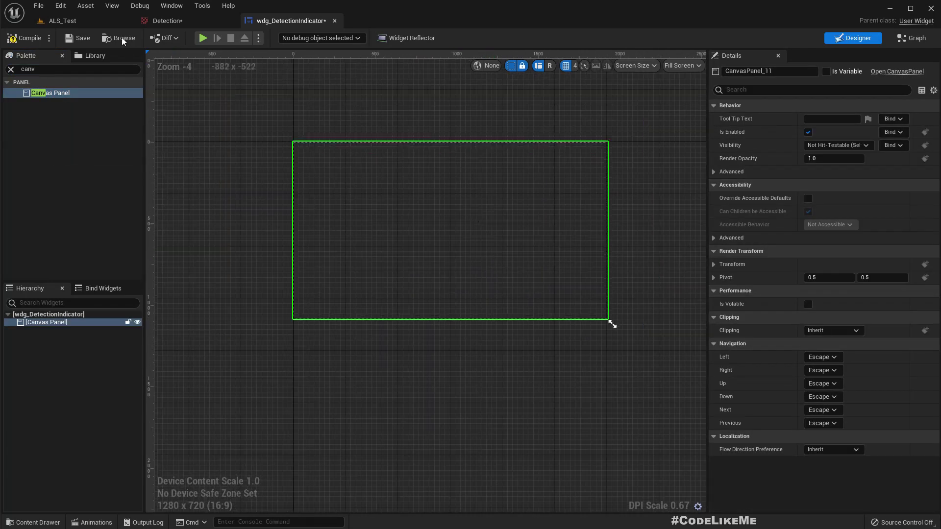
- Find Progress Bar in the Palette and place it onto the canvas
click(11, 68)
text(progr)
click(67, 335)
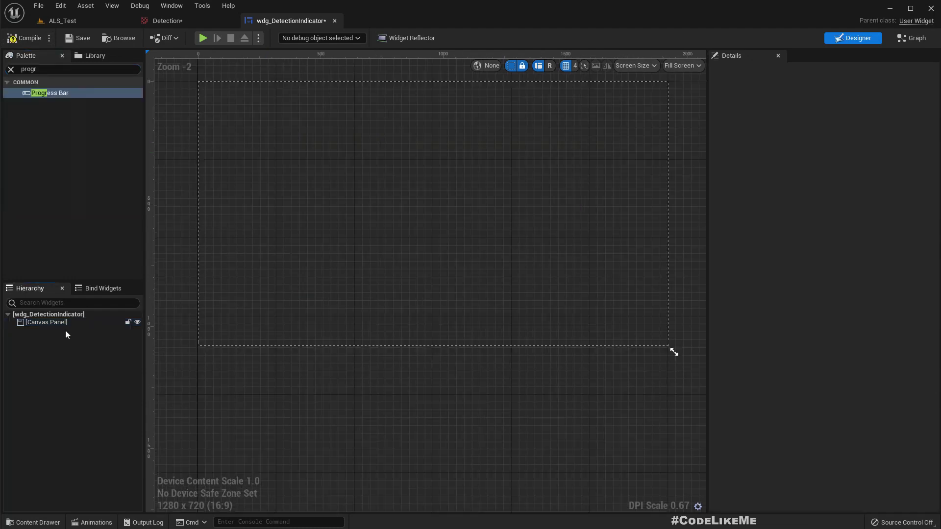
click(11, 69)
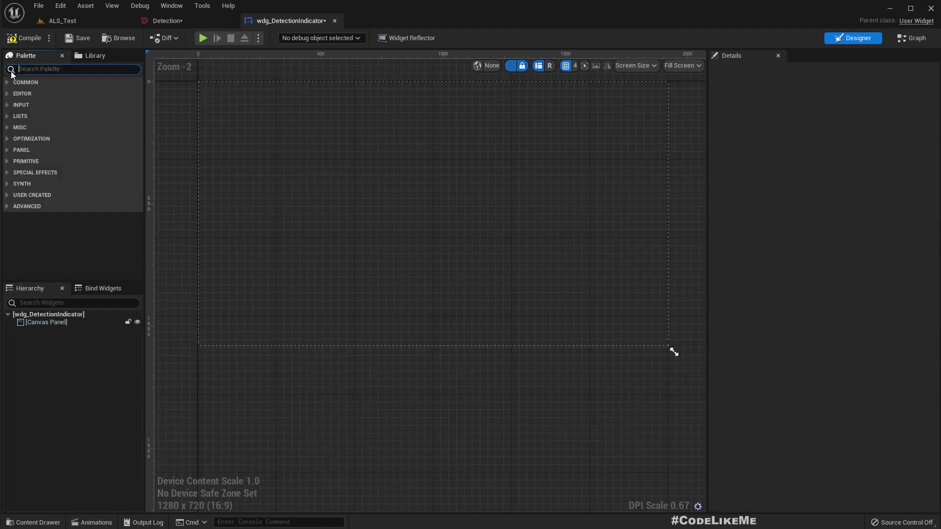
text(prog)
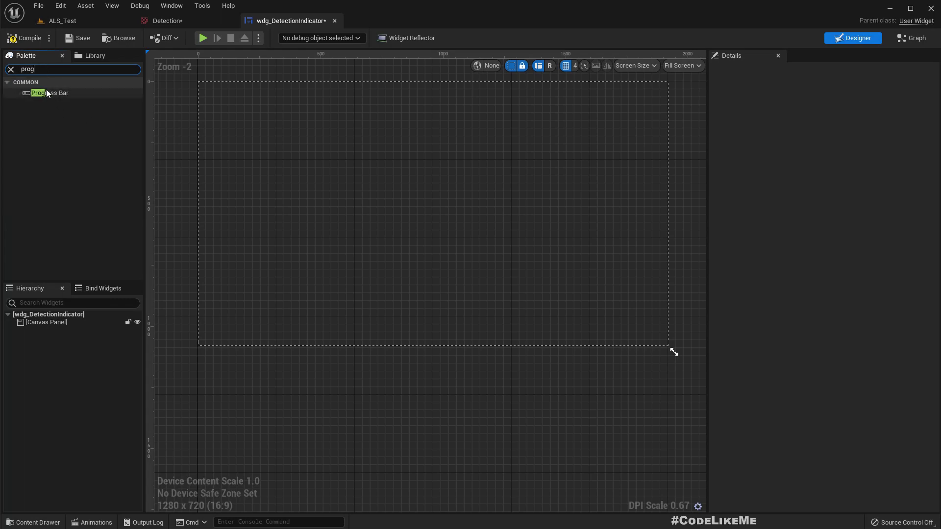
drag(47, 90, 418, 215)
- Anchor the progress bar to the centre with Position 0/0 and Alignment 0.5/0.5
click(833, 119)
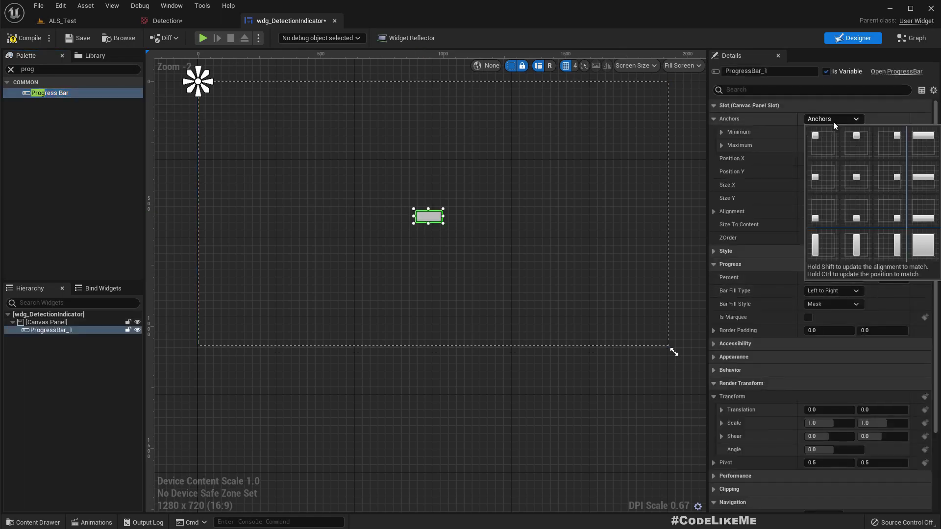
click(856, 177)
click(833, 157)
text(0)
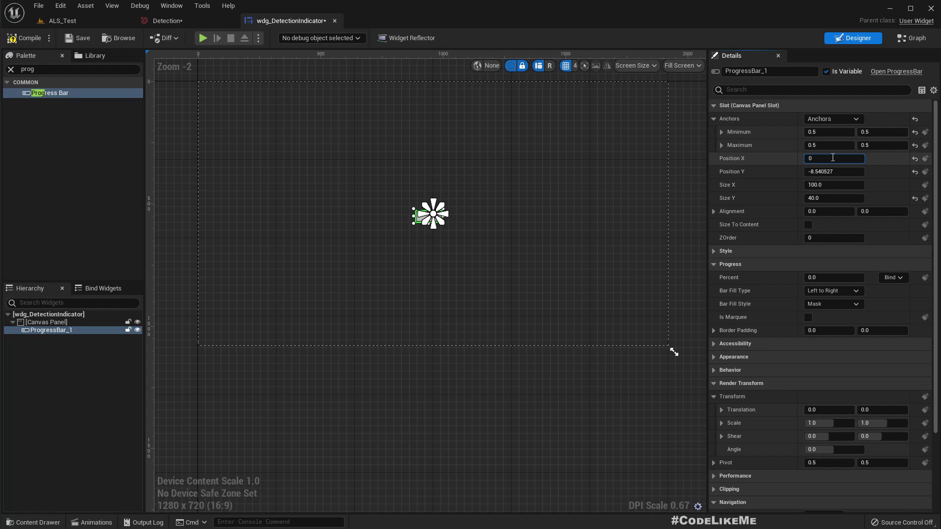
key(Tab)
text(0)
key(Return)
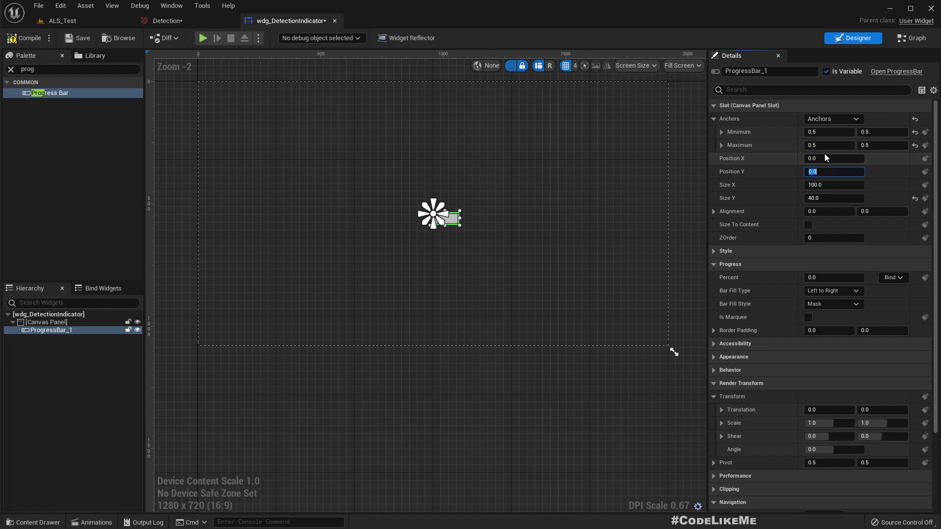
click(828, 211)
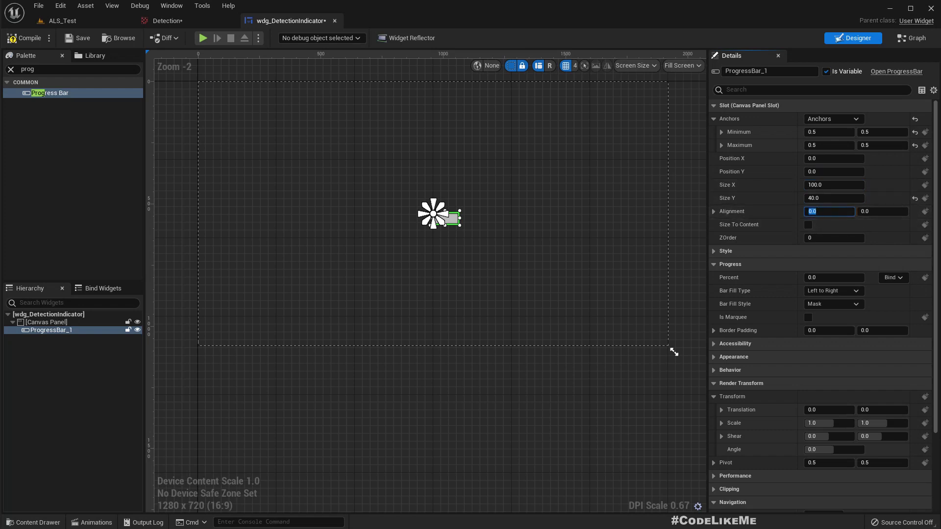
text(0.5)
key(Tab)
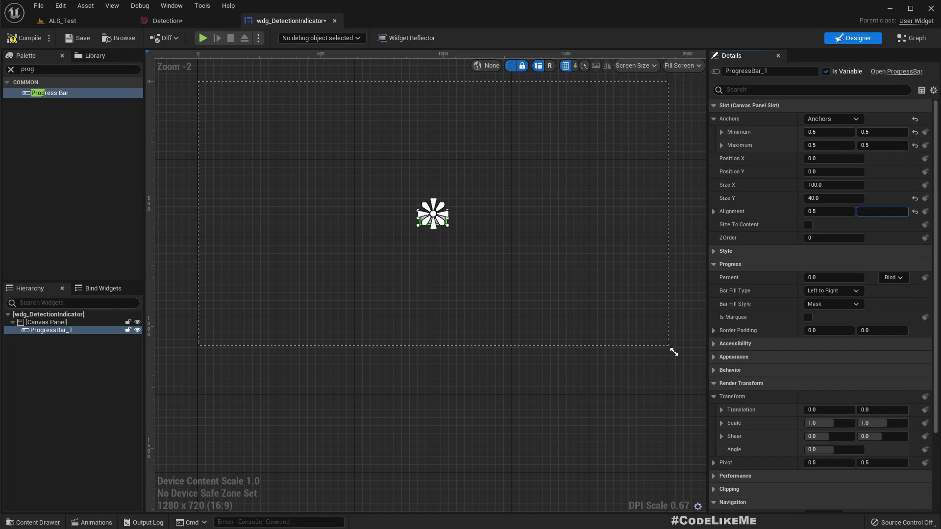
key(Return)
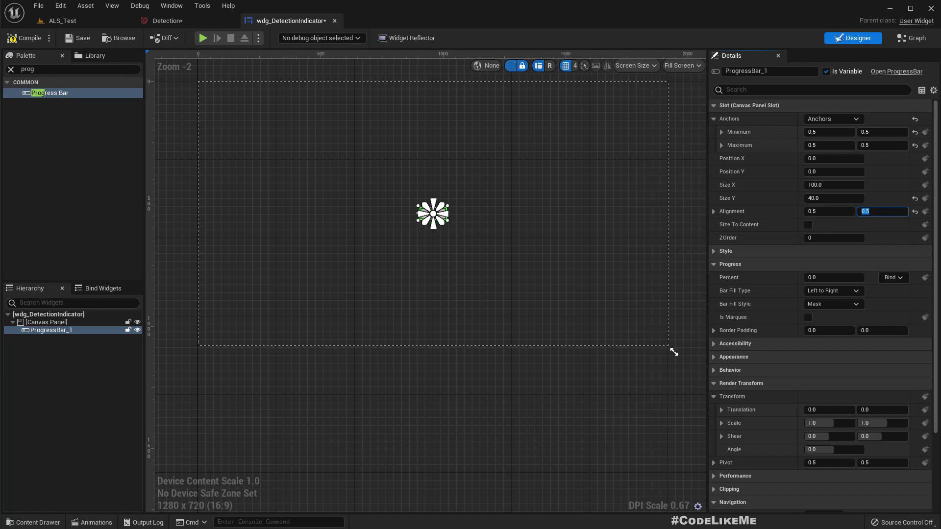
- Set the progress bar's Position Y to -200
click(833, 171)
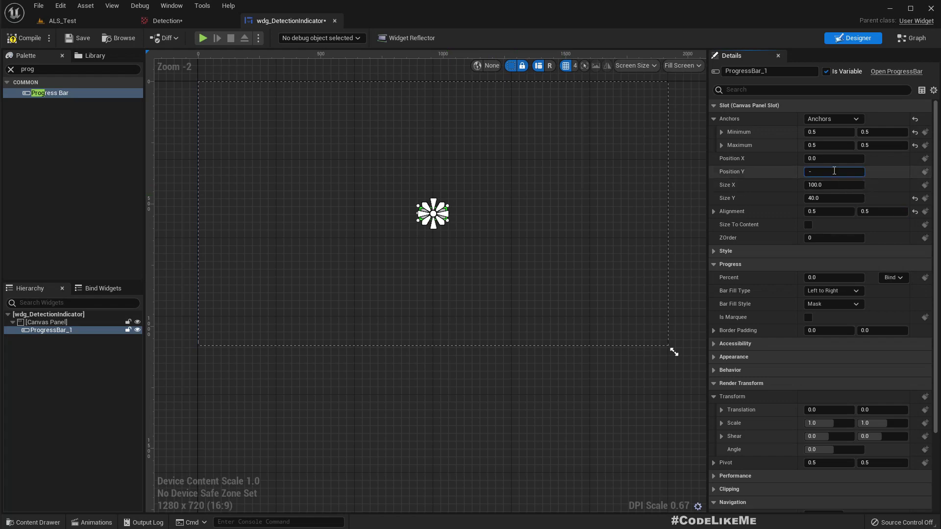
text(-200)
key(Return)
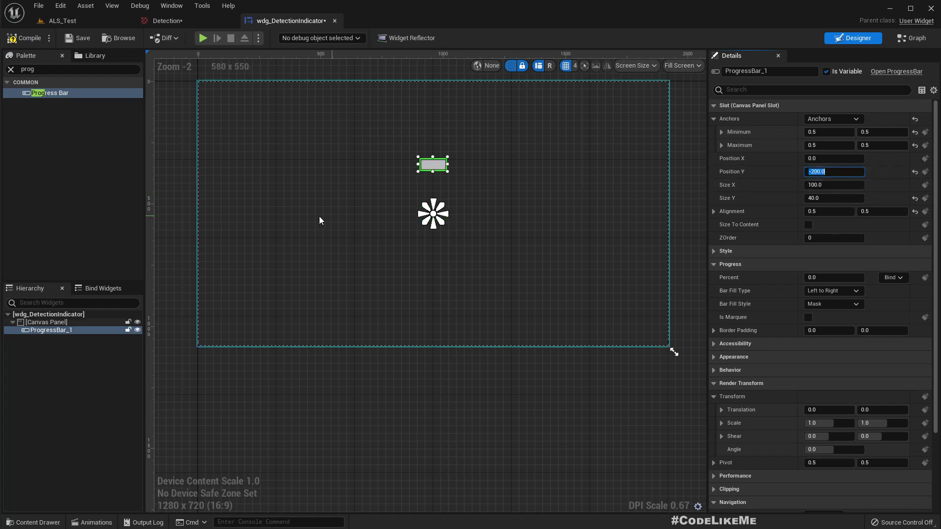
click(399, 175)
- Assign the Detection texture from UI_Assets as the progress bar's Background Image
click(431, 166)
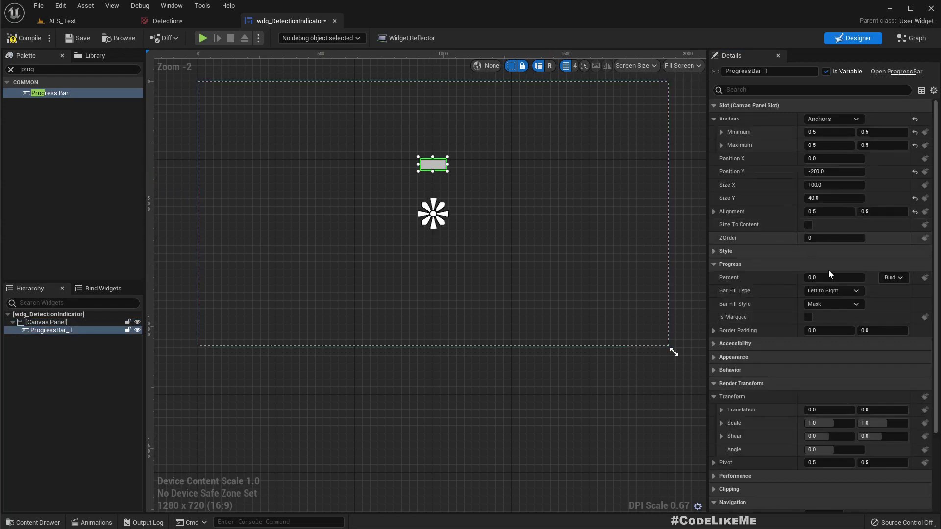
click(715, 251)
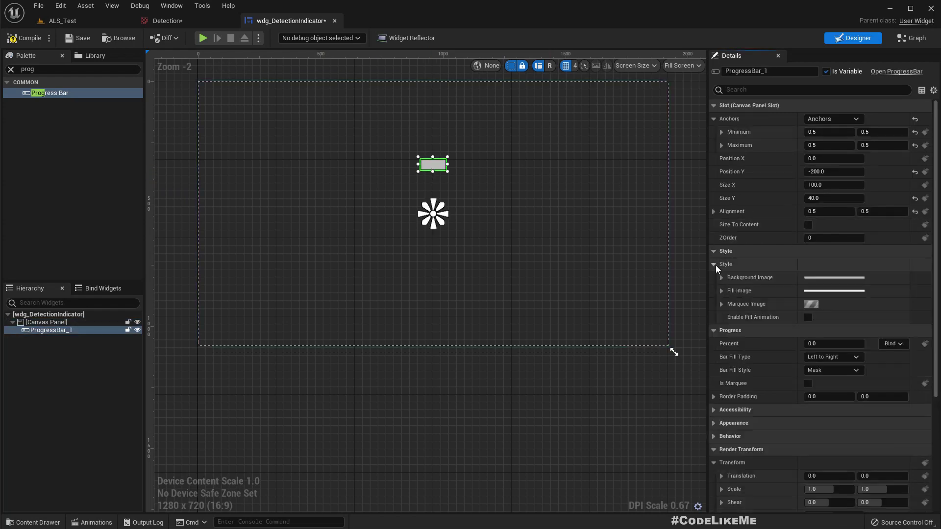
click(721, 277)
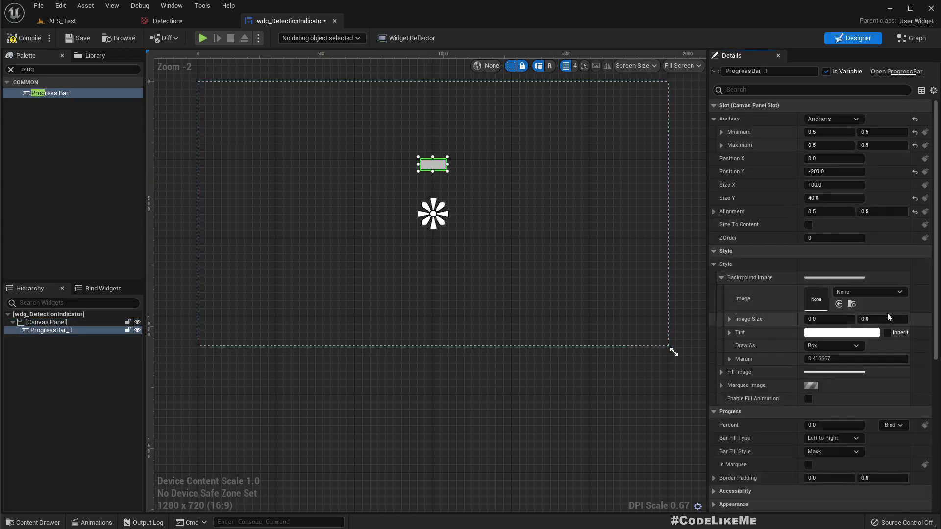
click(62, 21)
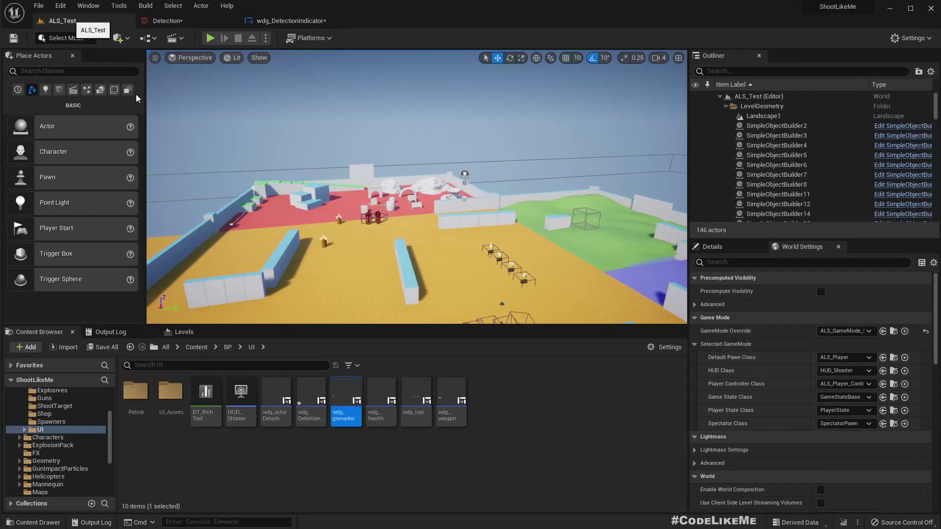
double_click(165, 398)
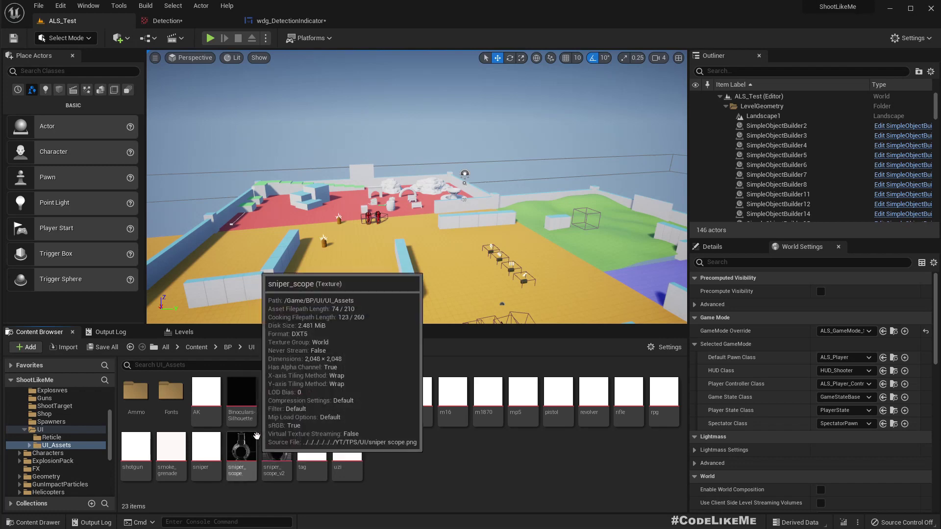
click(241, 397)
click(309, 396)
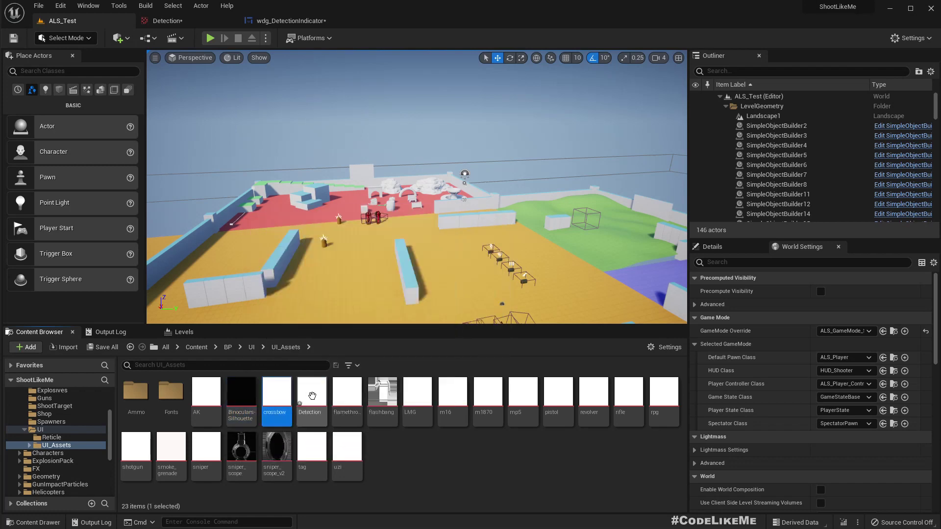
click(275, 20)
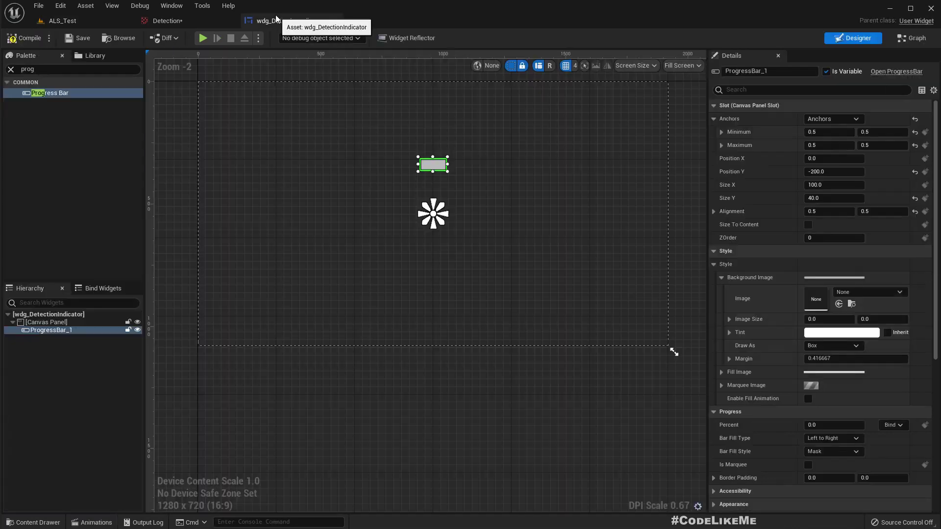
click(839, 304)
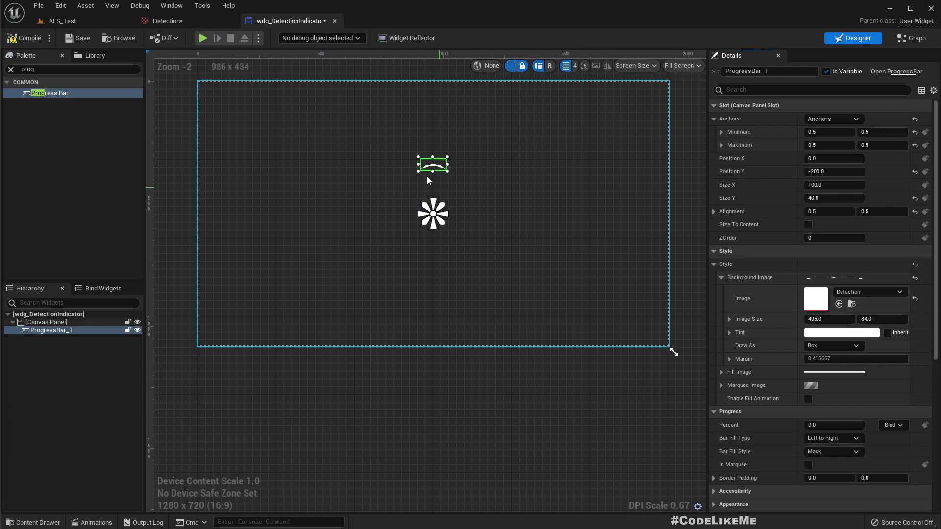
- Open the assigned Detection texture to inspect it and return to the widget designer
scroll(455, 179, up, 6)
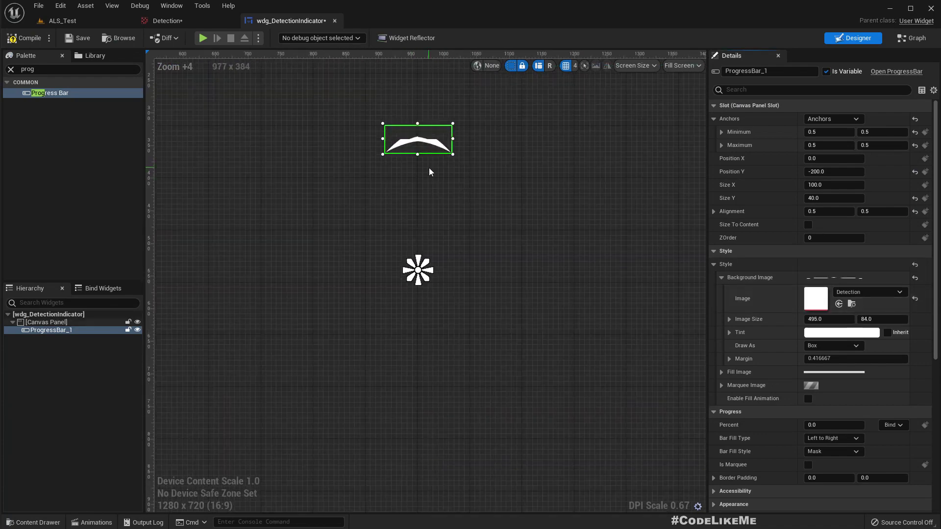
click(429, 167)
click(420, 141)
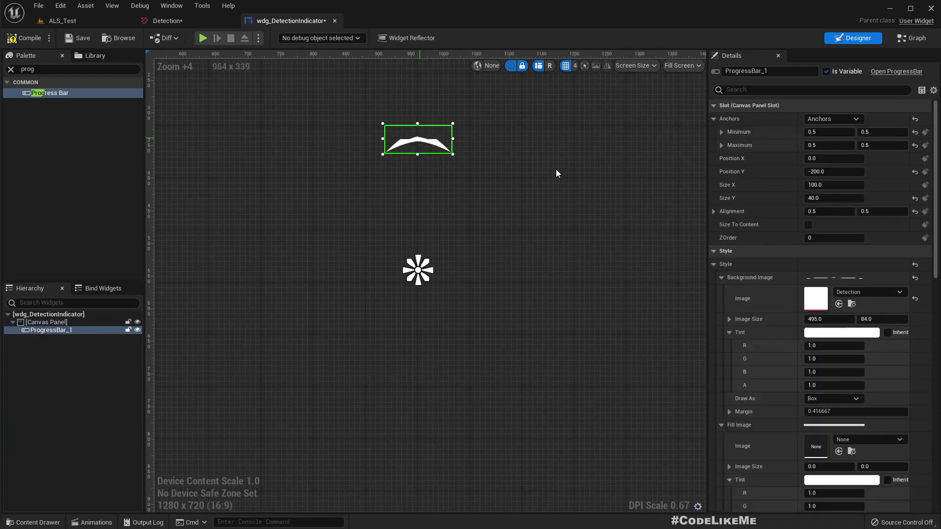
double_click(815, 300)
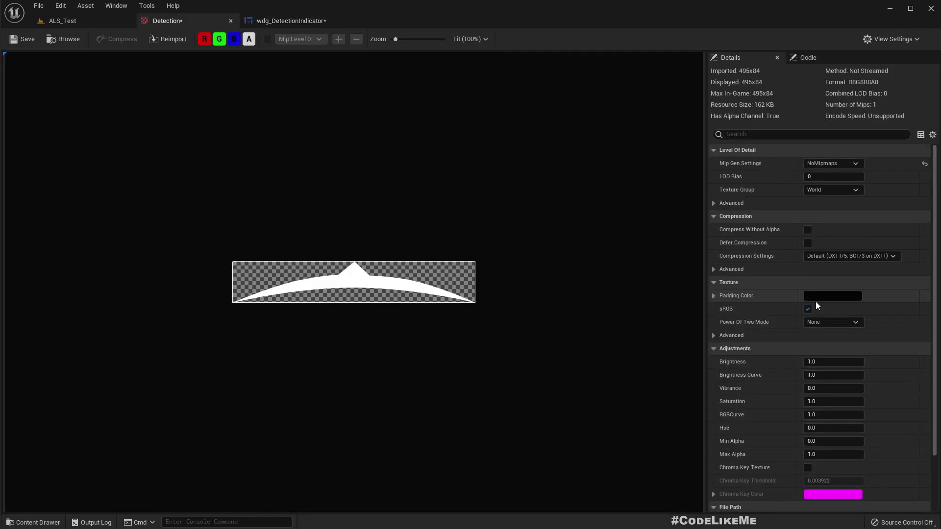
click(307, 22)
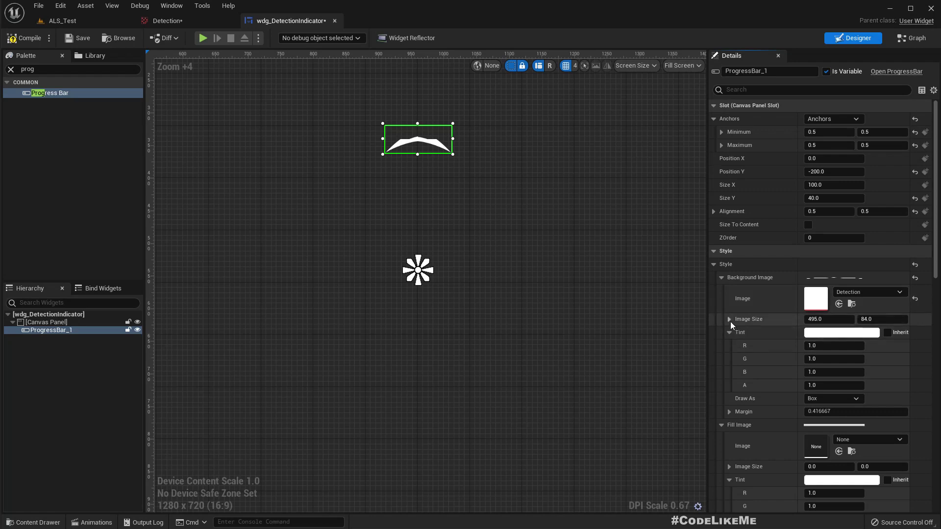
- Set the marquee image's Draw As mode to Box
scroll(730, 322, down, 4)
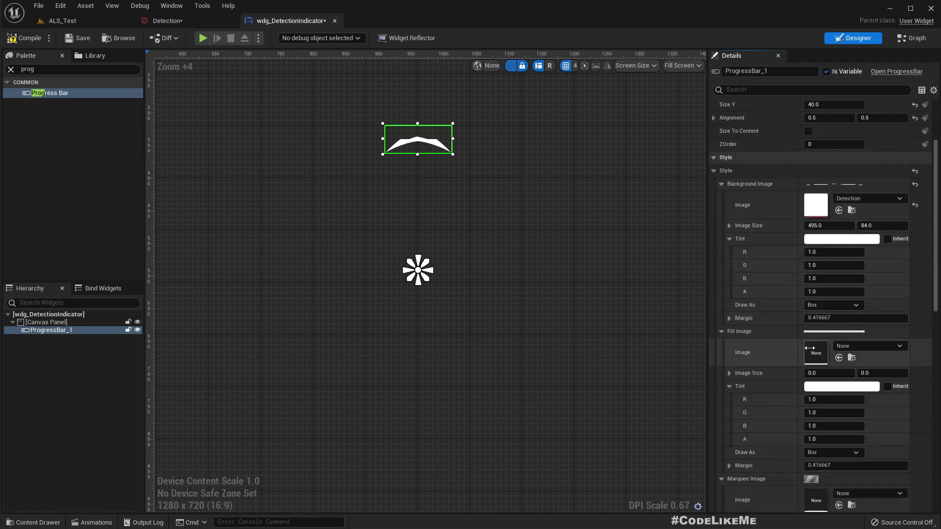
scroll(809, 348, down, 10)
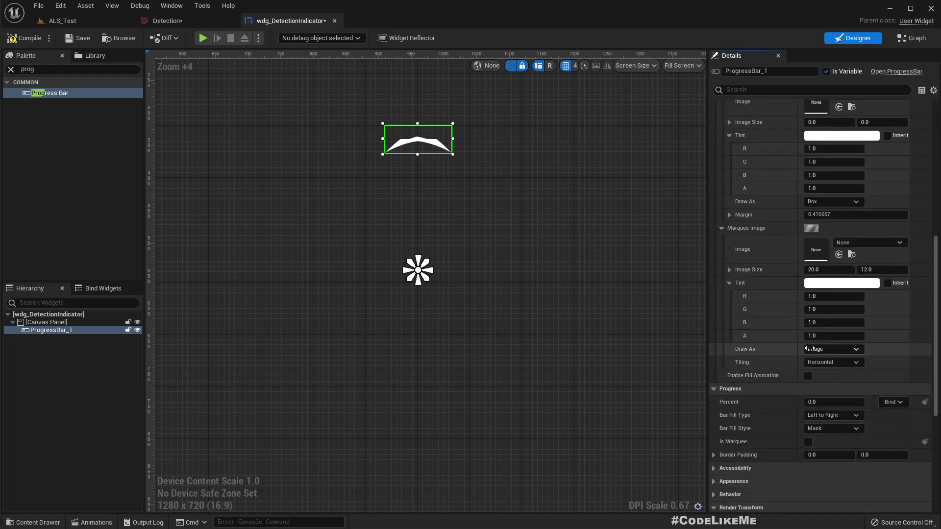
scroll(810, 349, up, 15)
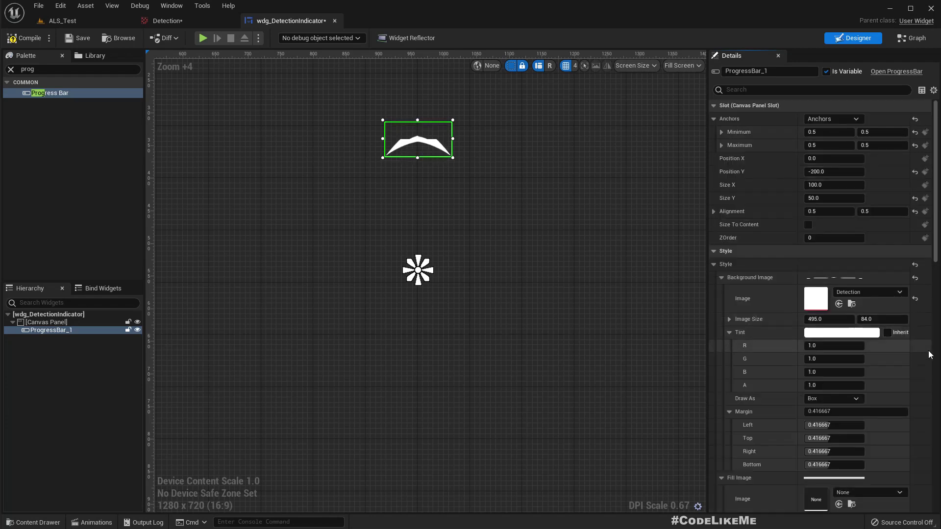
scroll(848, 324, down, 10)
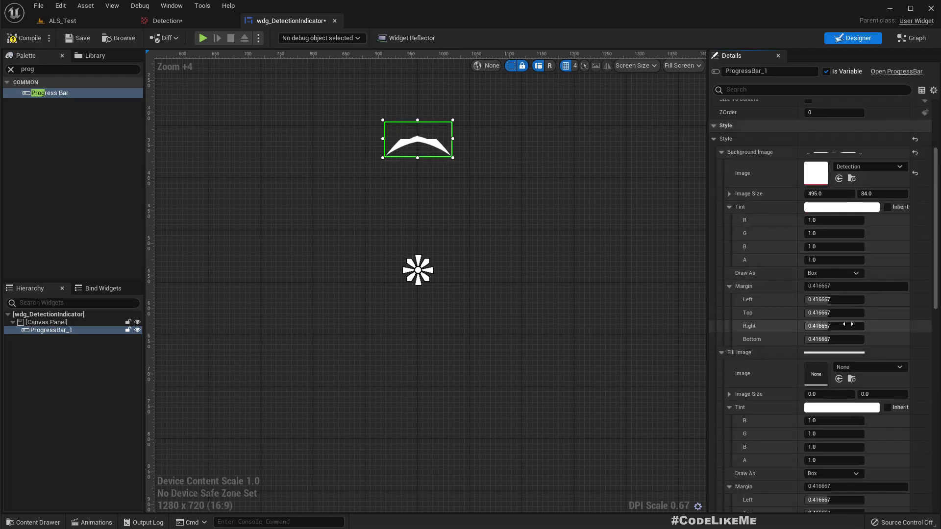
scroll(848, 324, down, 6)
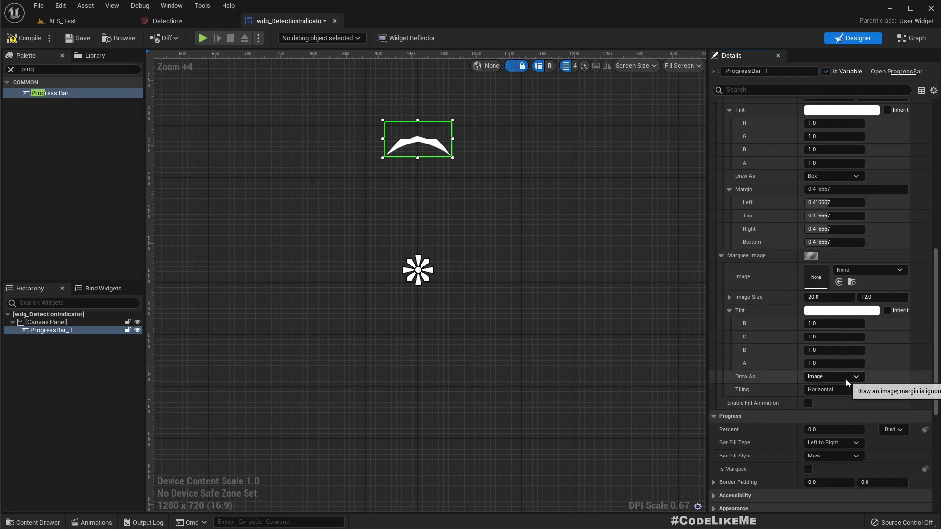
click(846, 377)
click(819, 396)
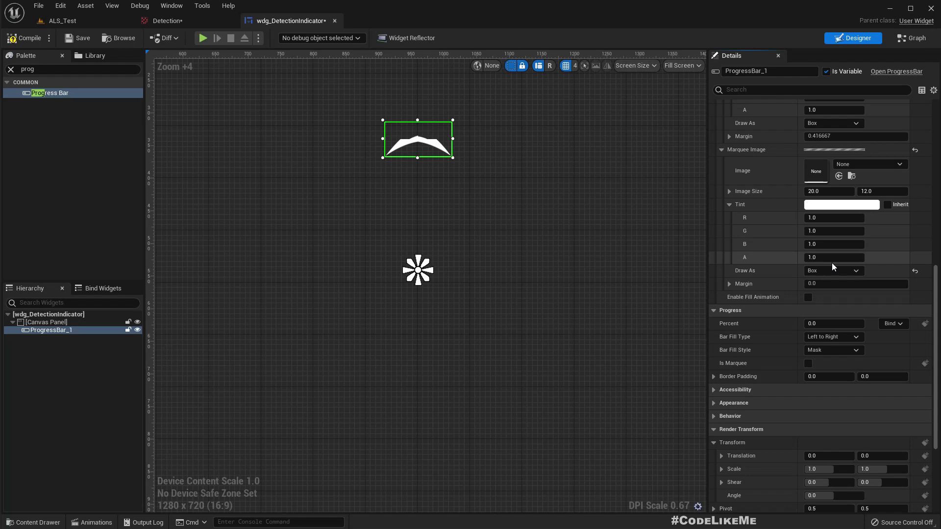
scroll(857, 264, up, 8)
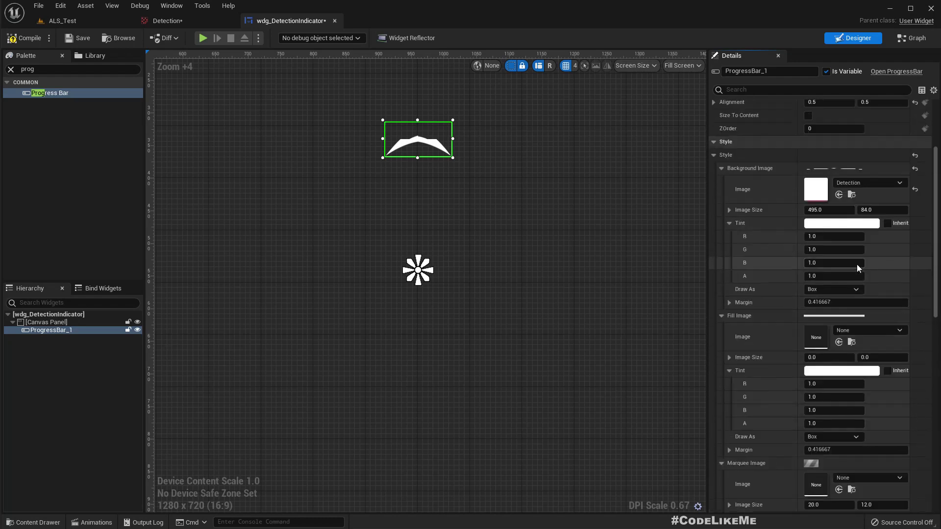
scroll(782, 309, up, 3)
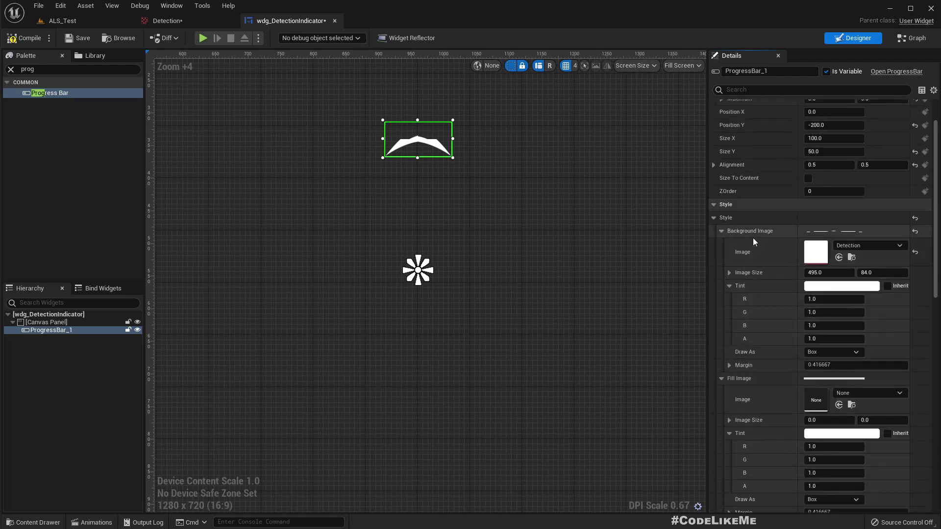
- Draw the background arc as Image and set the progress bar's Size Y to 20
click(839, 352)
click(822, 390)
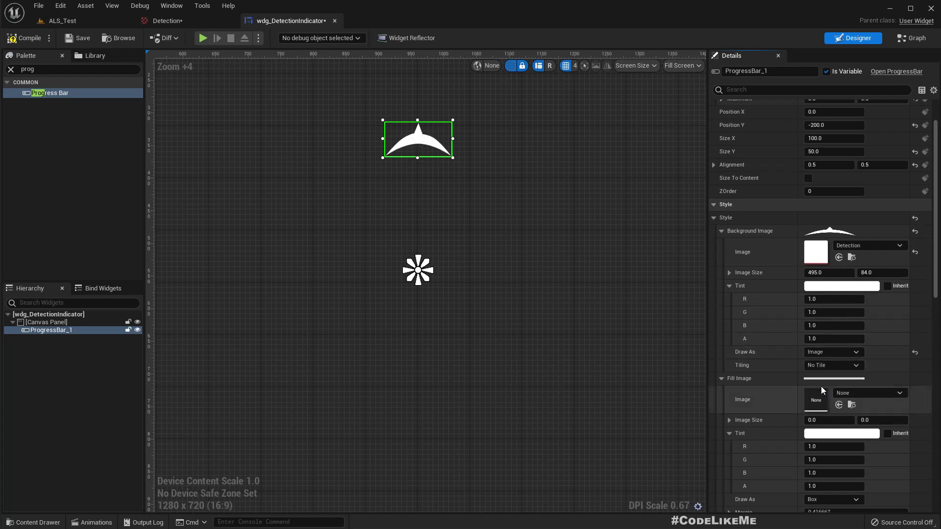
click(832, 151)
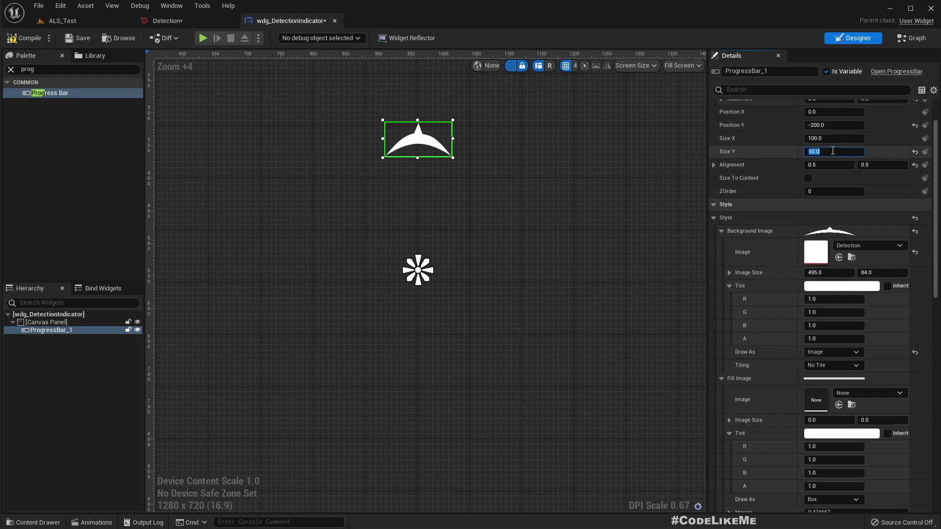
text(30)
key(Return)
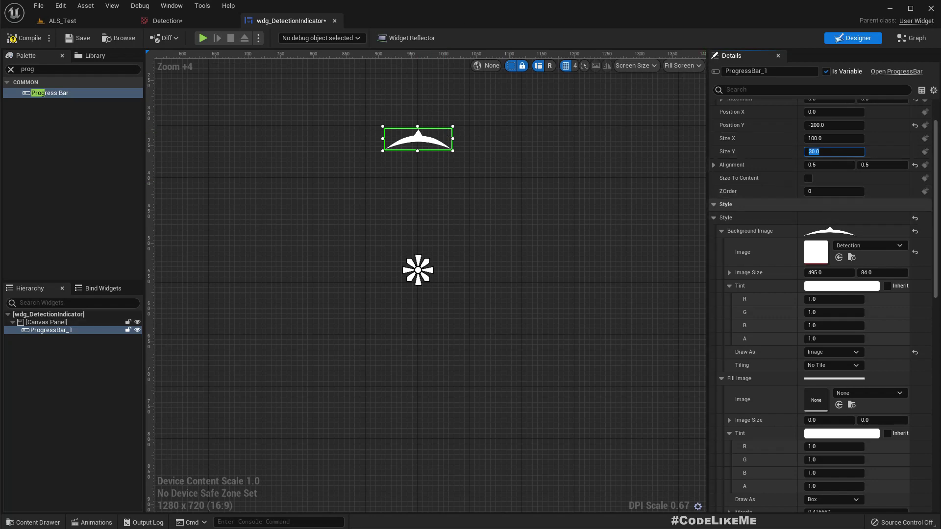
text(20)
key(Return)
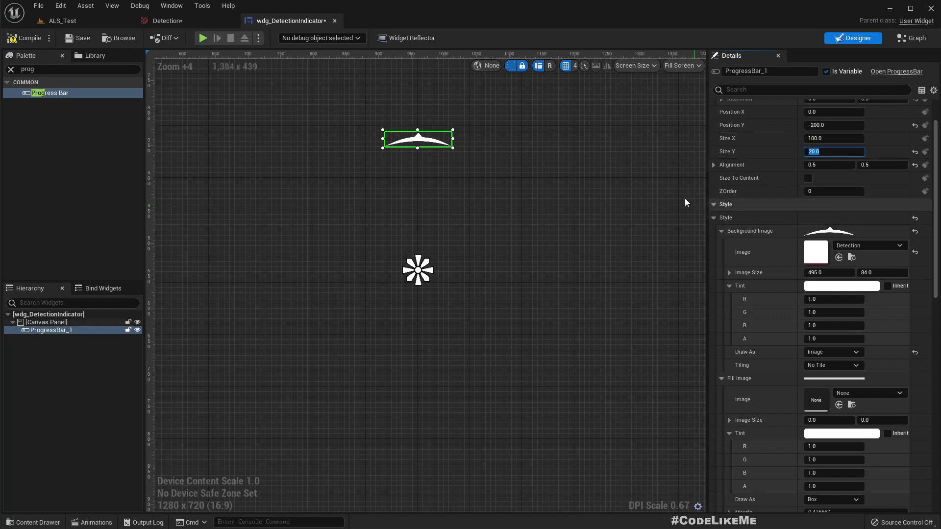
click(504, 172)
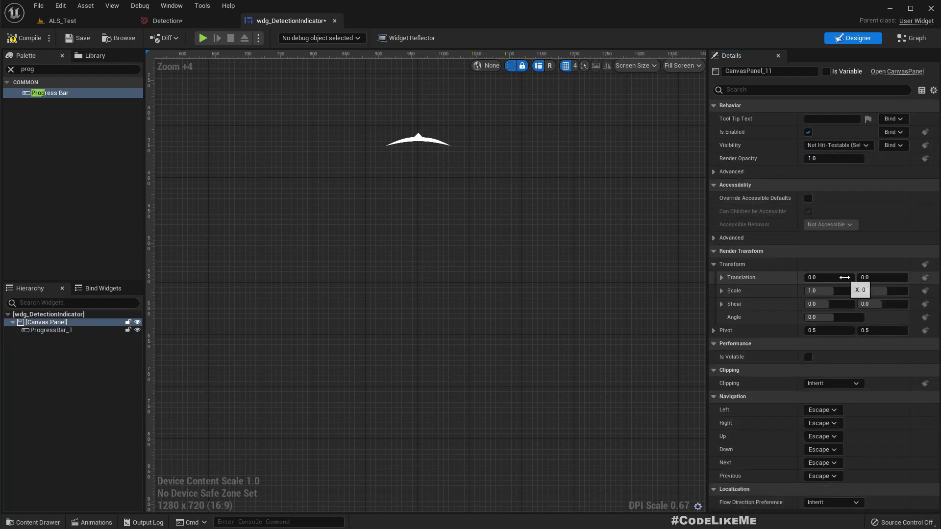
click(399, 142)
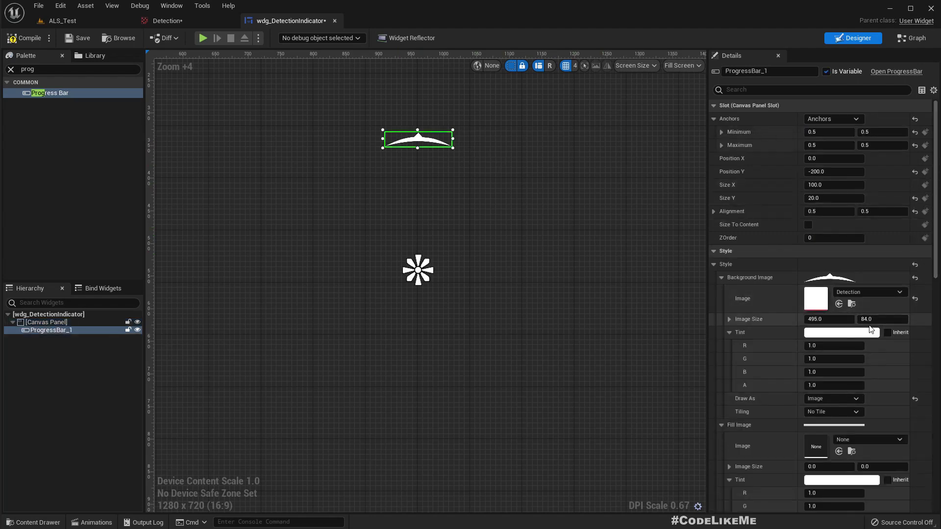
scroll(870, 330, down, 2)
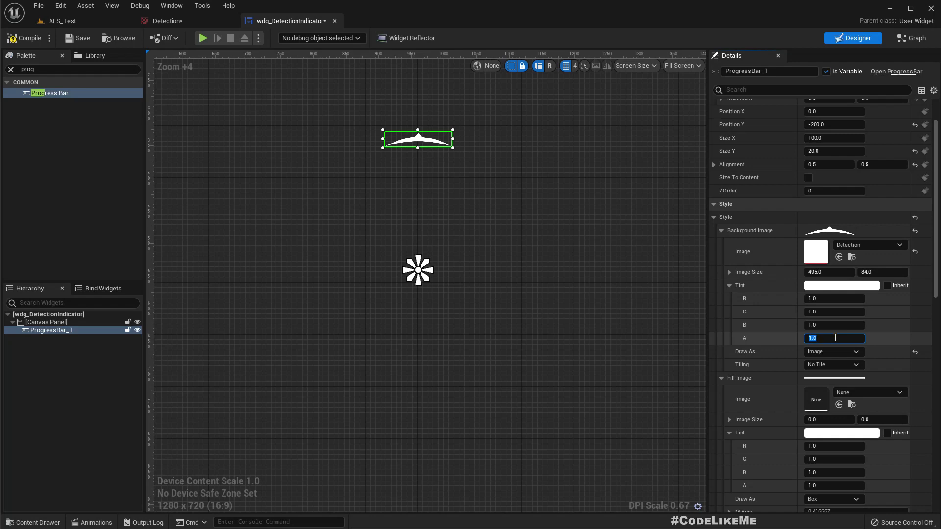
click(835, 338)
text(.2)
key(Return)
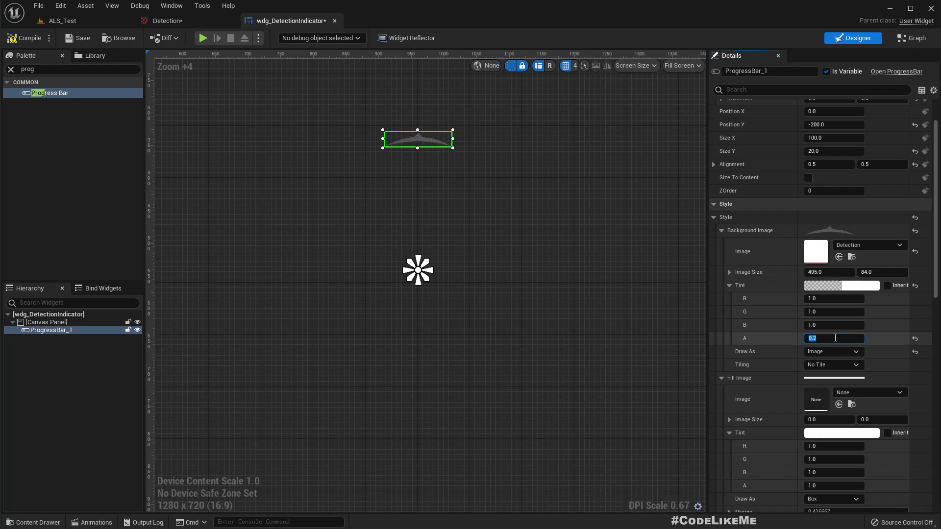
click(722, 230)
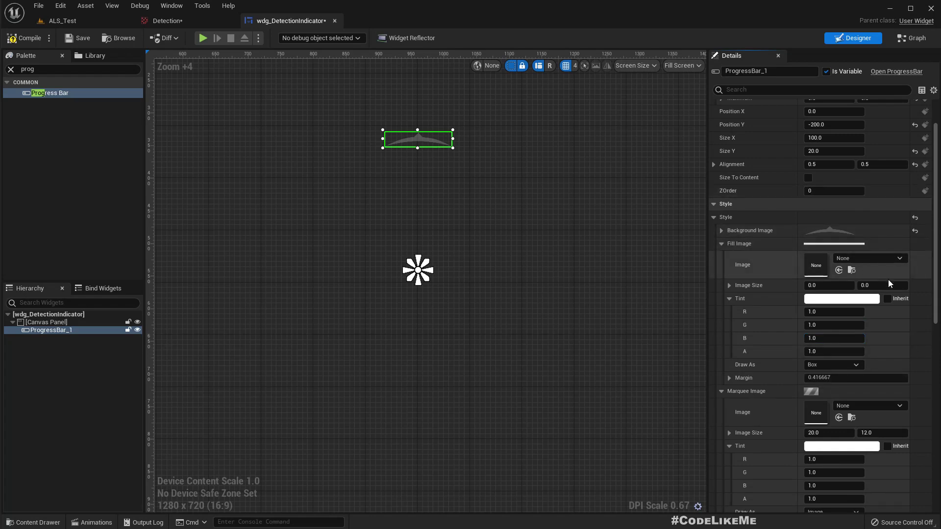
scroll(888, 279, down, 2)
scroll(888, 279, up, 3)
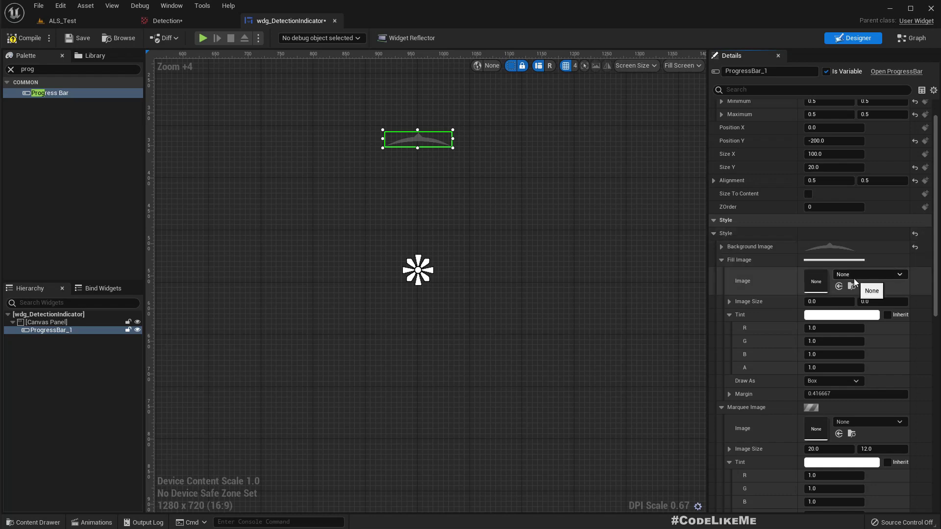
scroll(853, 278, down, 14)
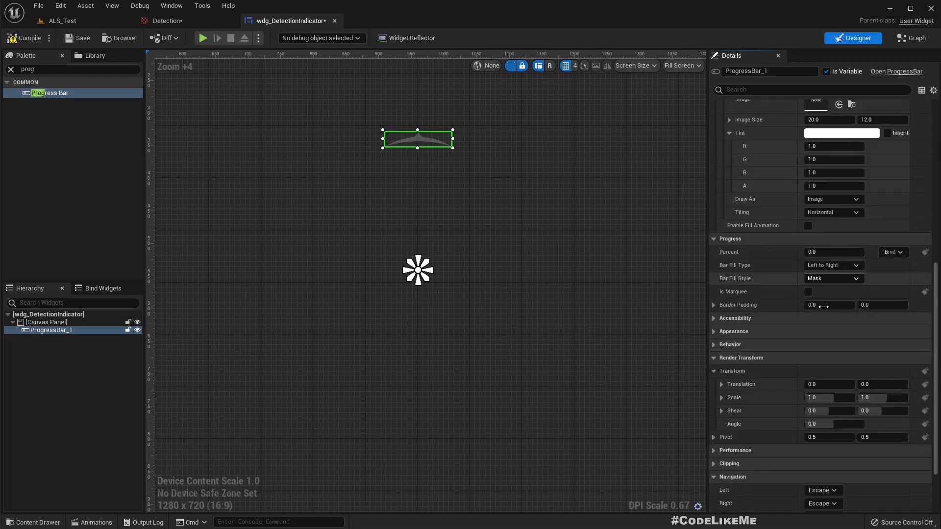
click(715, 343)
click(714, 343)
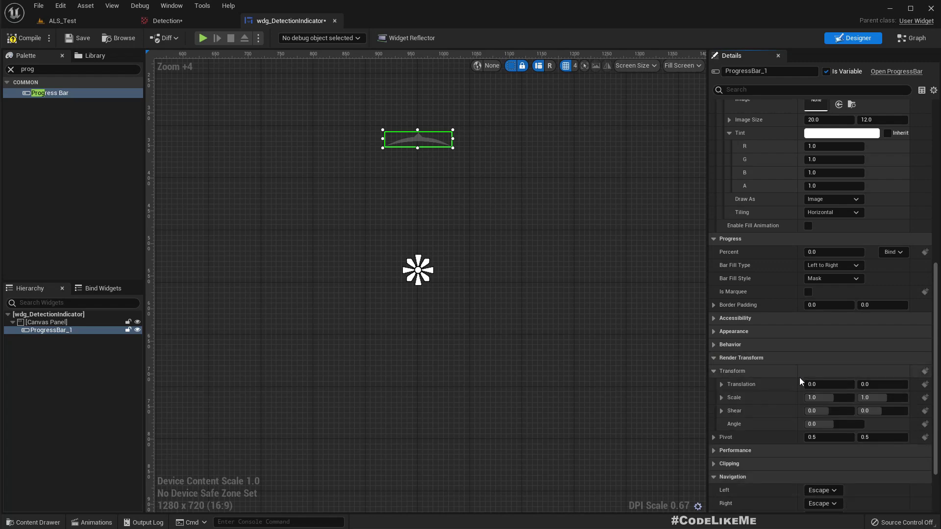
scroll(799, 381, down, 3)
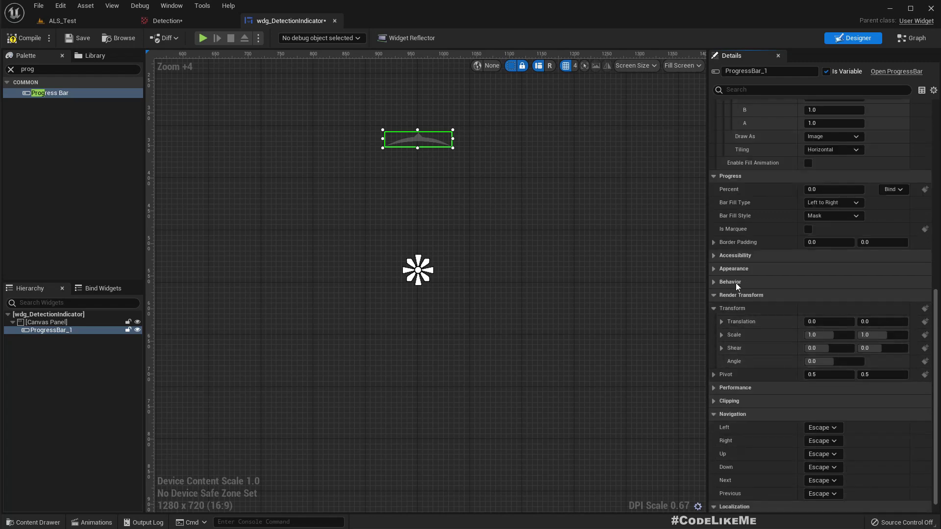
scroll(813, 398, up, 5)
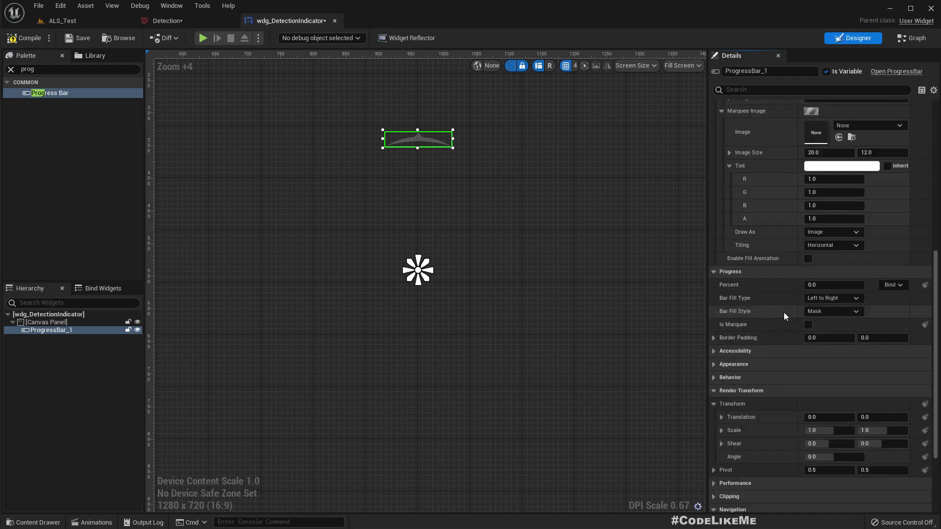
mouse_move(833, 284)
mouse_down()
mouse_move(880, 285)
mouse_move(823, 283)
mouse_up()
scroll(828, 274, up, 5)
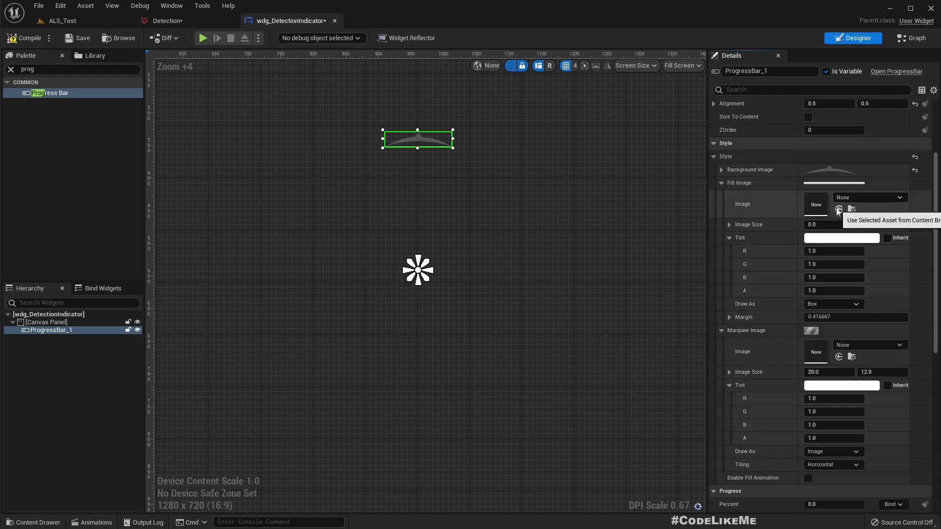
- Assign the Detection texture as the Fill Image and reset Percent to 0.0
click(838, 210)
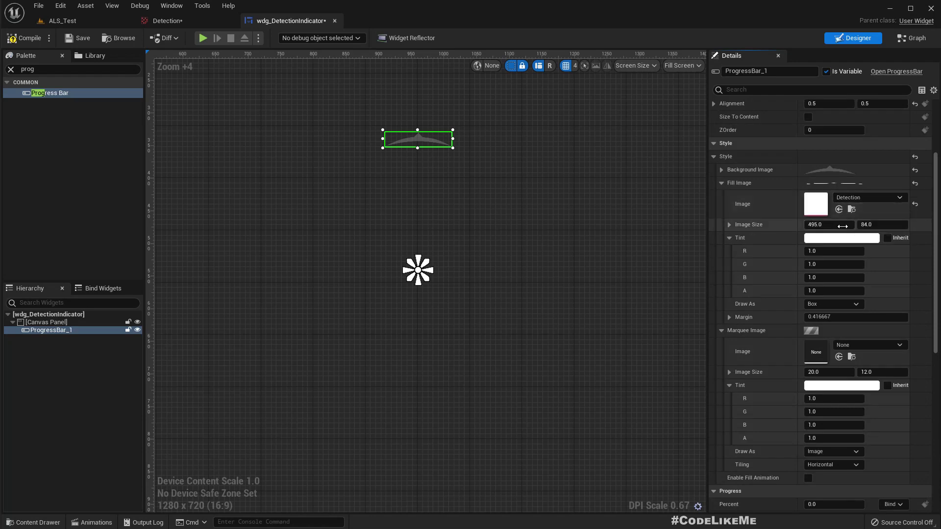
scroll(882, 333, down, 2)
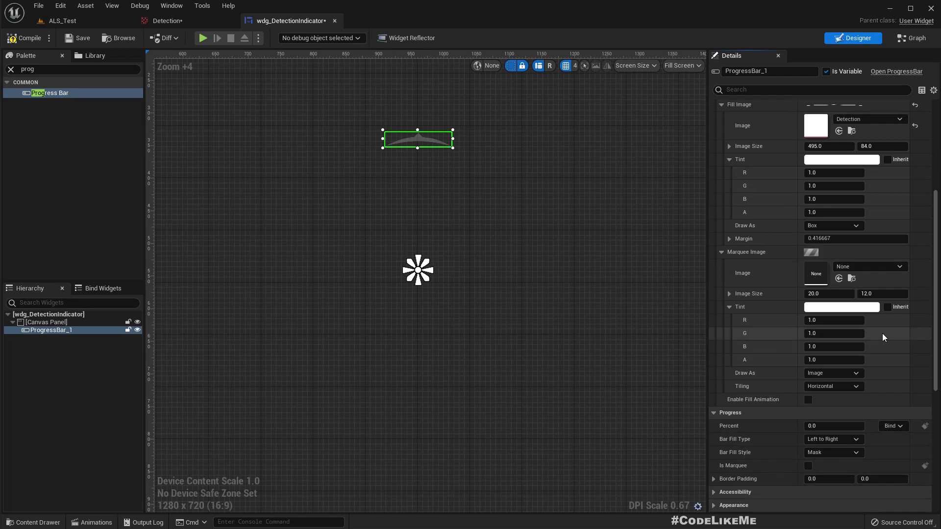
scroll(882, 334, up, 1)
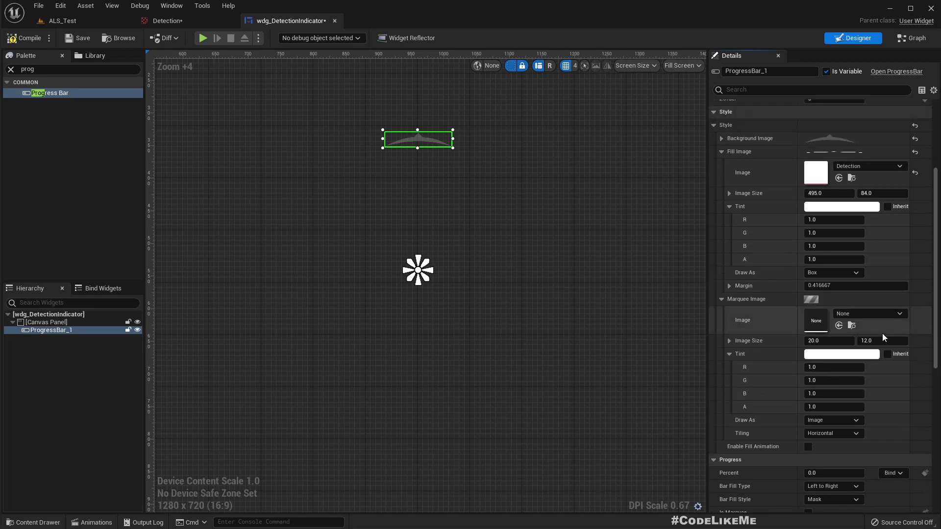
scroll(882, 337, down, 3)
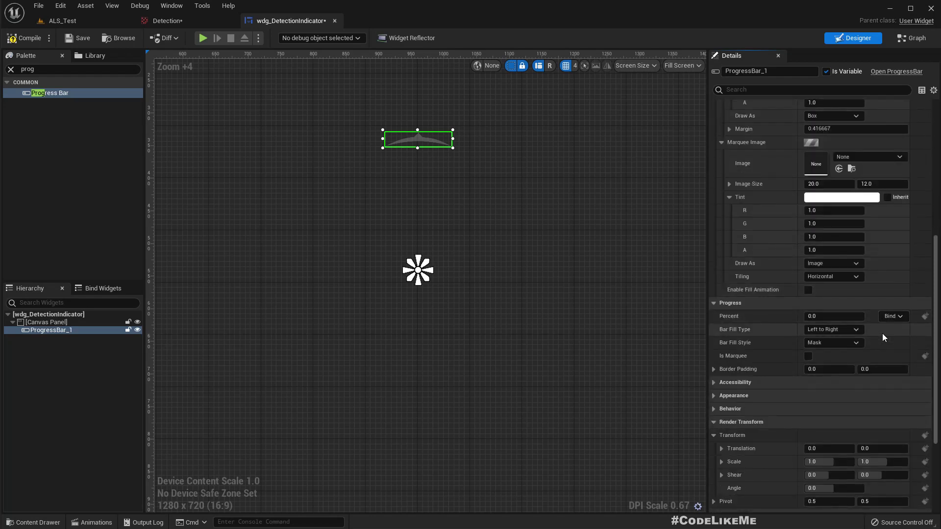
scroll(882, 337, down, 1)
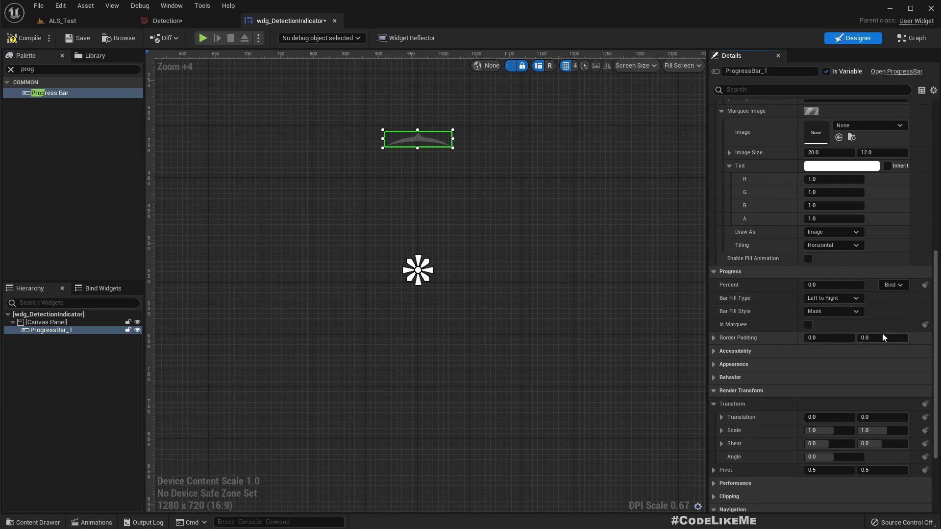
scroll(882, 337, down, 3)
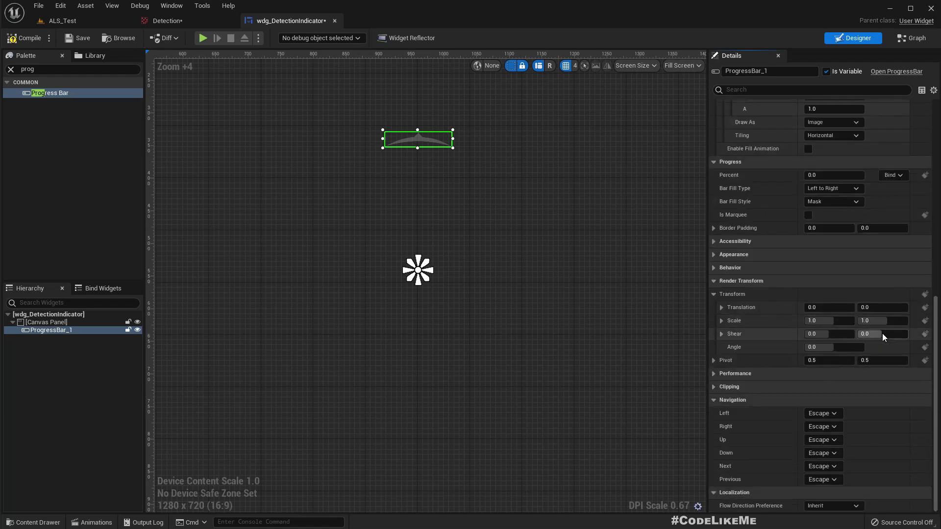
scroll(882, 333, up, 4)
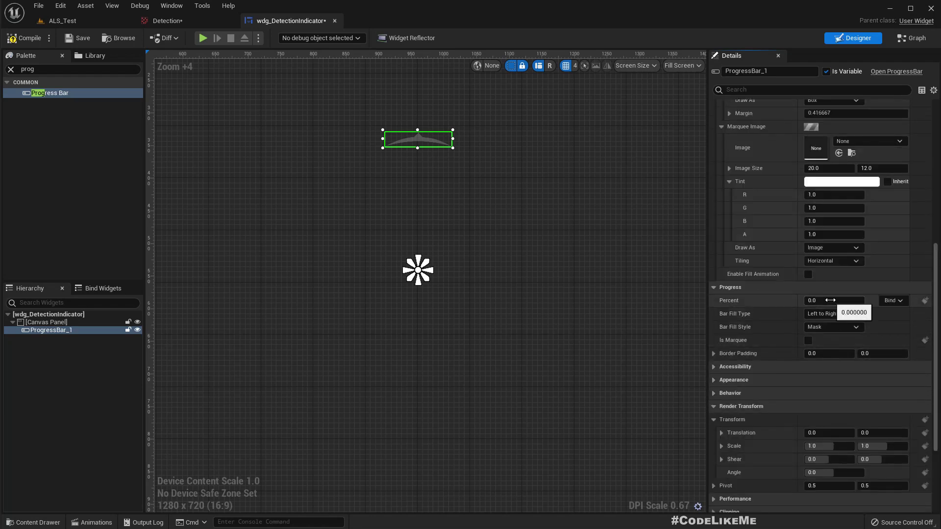
drag(835, 300, 857, 300)
click(914, 300)
- Set the fill image's Draw As to Image and test it by varying Percent
scroll(909, 277, up, 3)
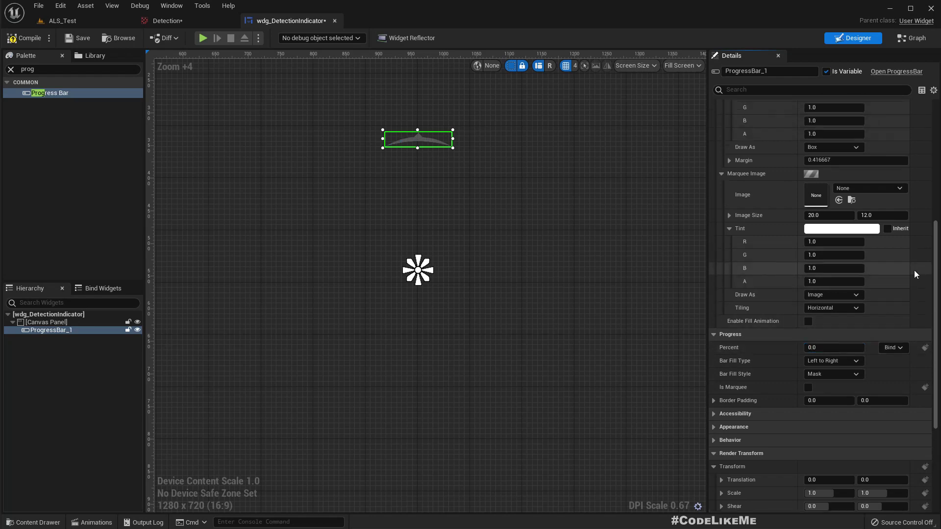
scroll(909, 280, up, 4)
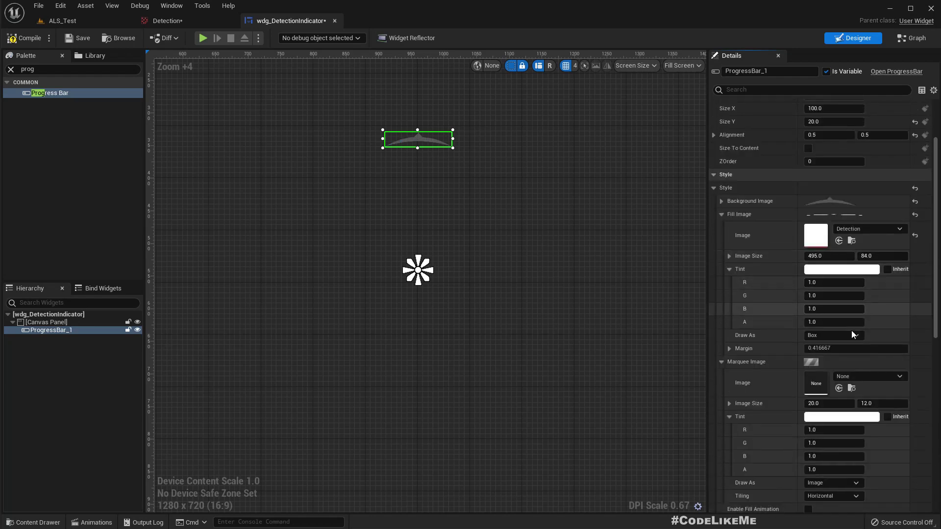
click(840, 336)
click(824, 376)
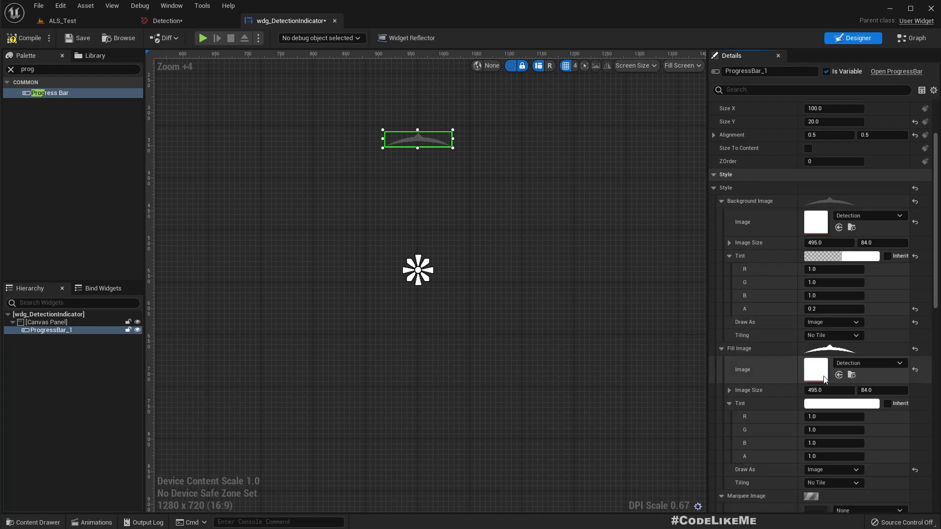
scroll(839, 360, down, 8)
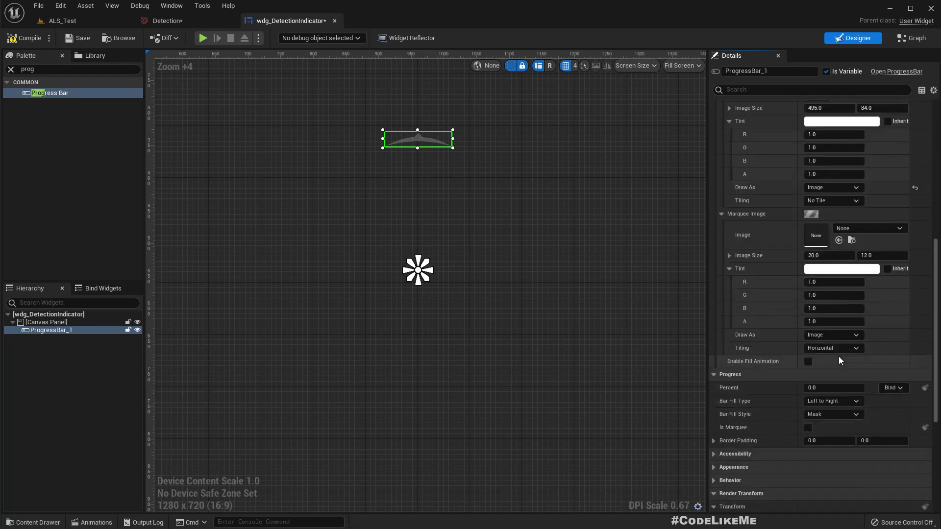
mouse_move(826, 389)
mouse_down()
mouse_move(852, 389)
mouse_move(826, 389)
mouse_up()
- Set Bar Fill Type to Top to Bottom and drag Percent to preview the fill
scroll(866, 289, down, 2)
scroll(866, 287, down, 1)
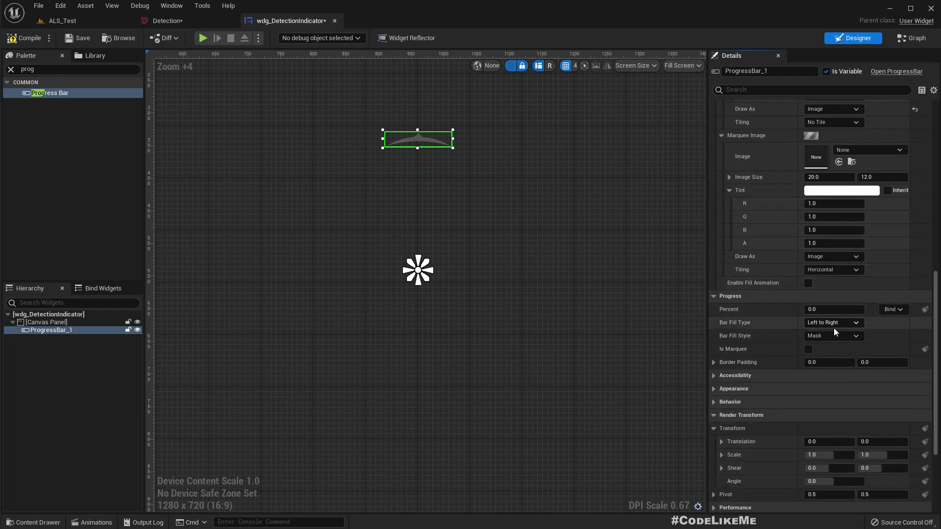
click(823, 324)
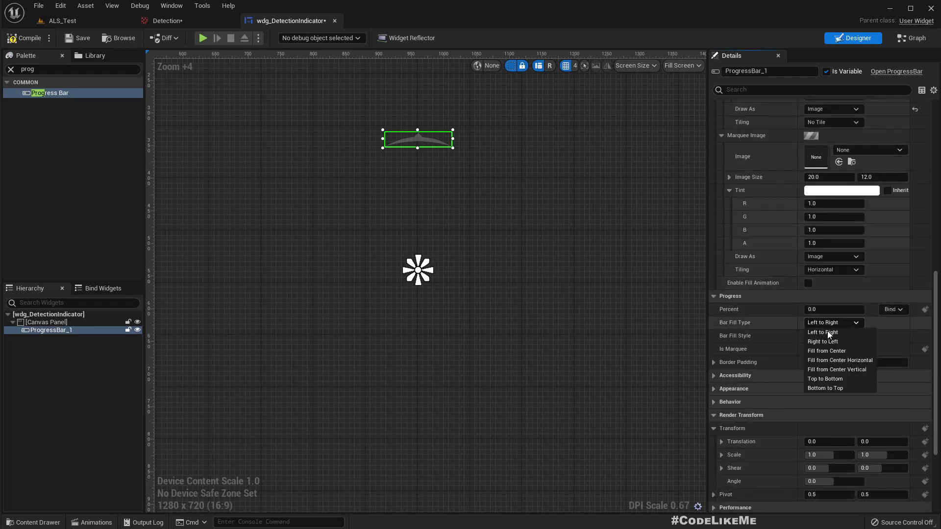
click(838, 379)
drag(833, 310, 803, 309)
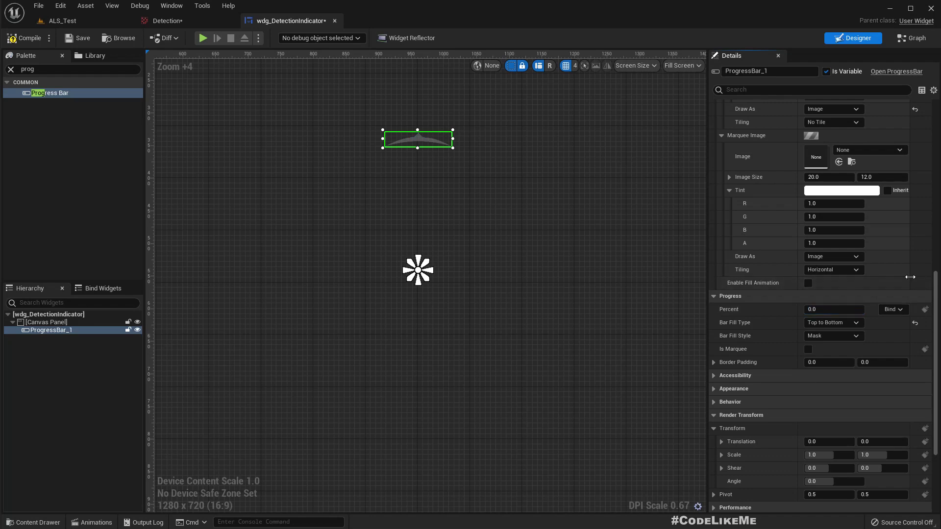
scroll(777, 305, up, 3)
scroll(777, 305, up, 6)
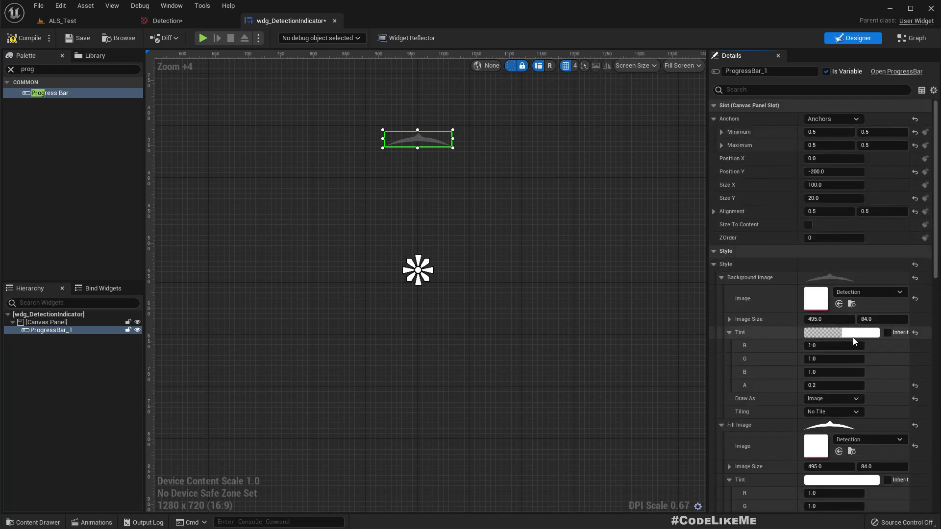
scroll(855, 337, down, 3)
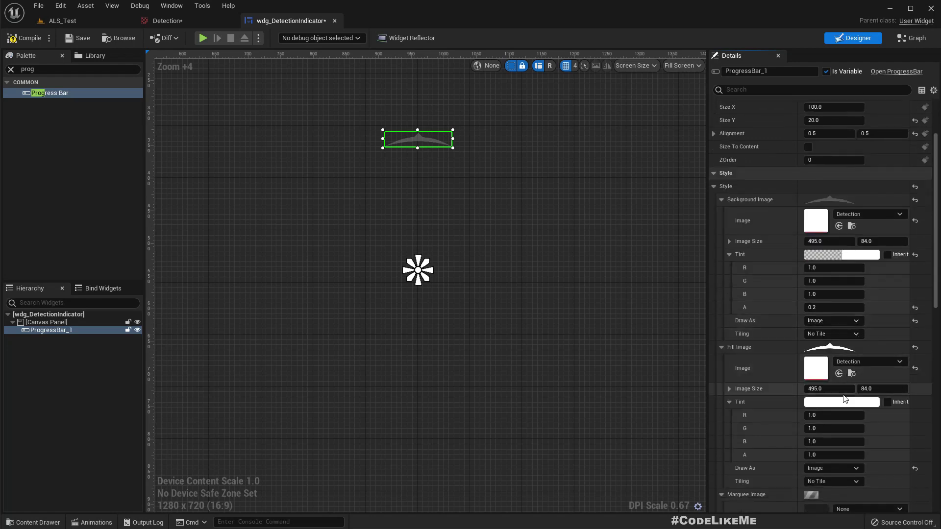
scroll(842, 451, down, 5)
scroll(848, 448, down, 4)
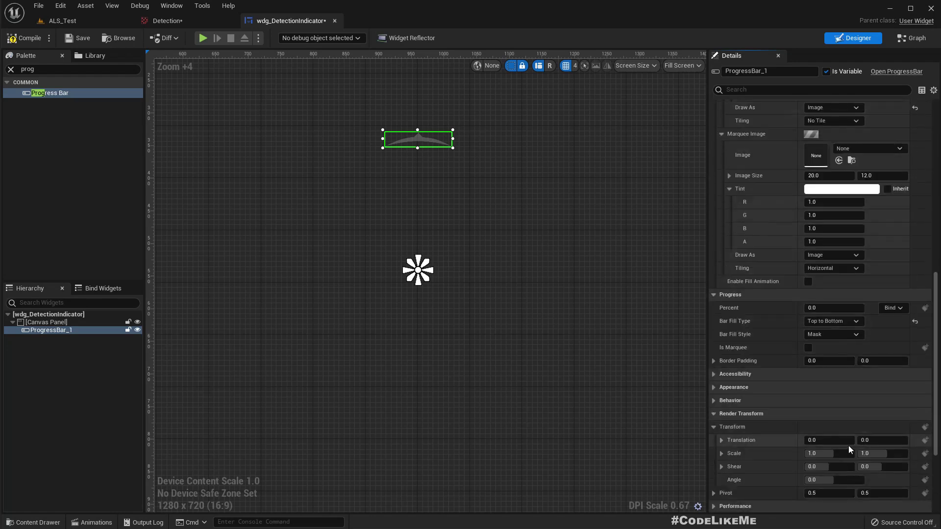
scroll(849, 446, up, 2)
- Make the Fill Color white by setting R and G to 1, then preview a full fill
scroll(716, 314, up, 5)
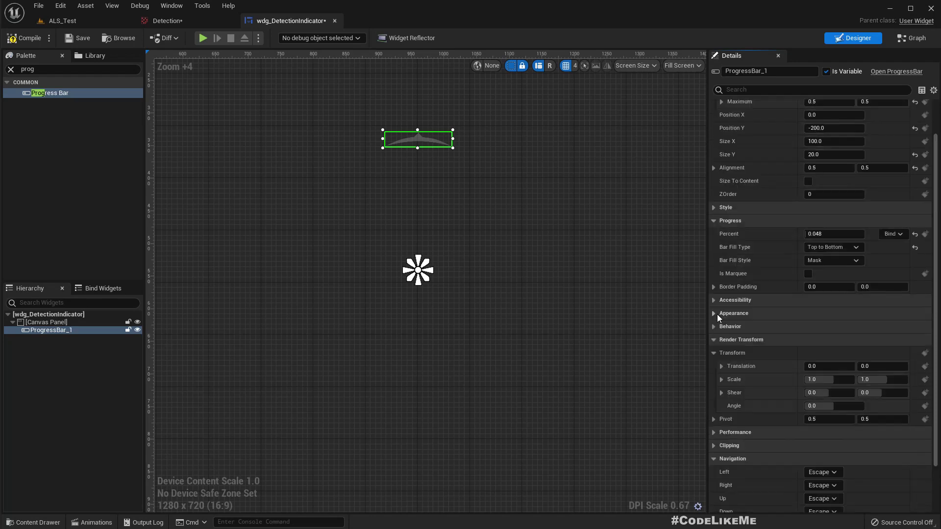
click(714, 313)
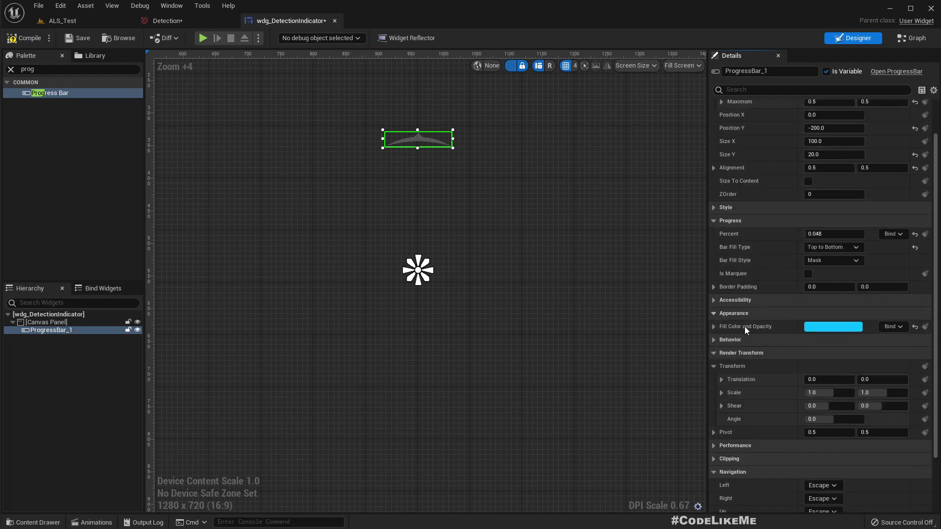
click(843, 328)
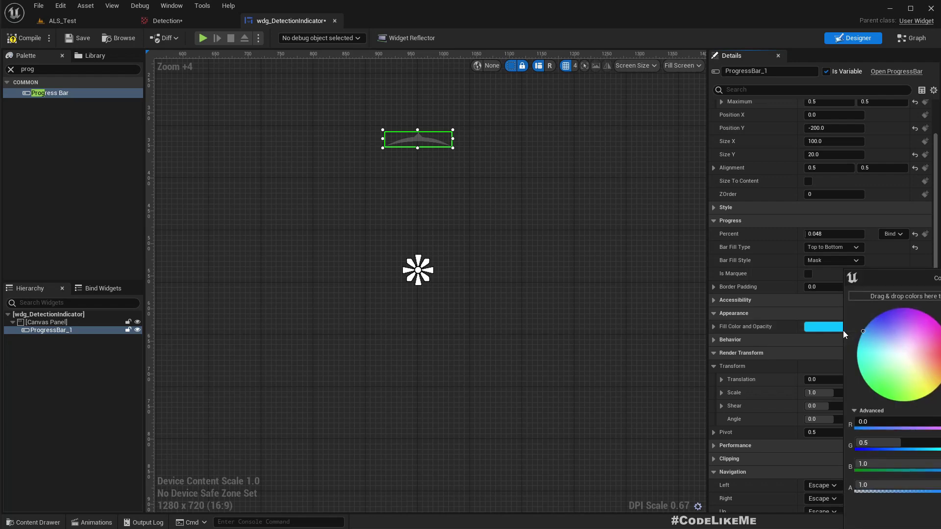
click(907, 442)
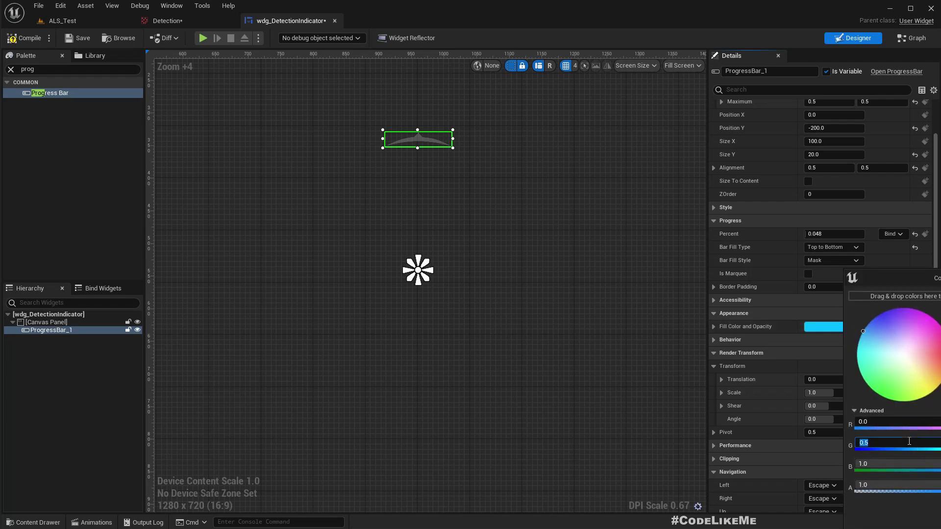
click(894, 422)
text(1)
key(Tab)
text(1)
key(Tab)
key(Return)
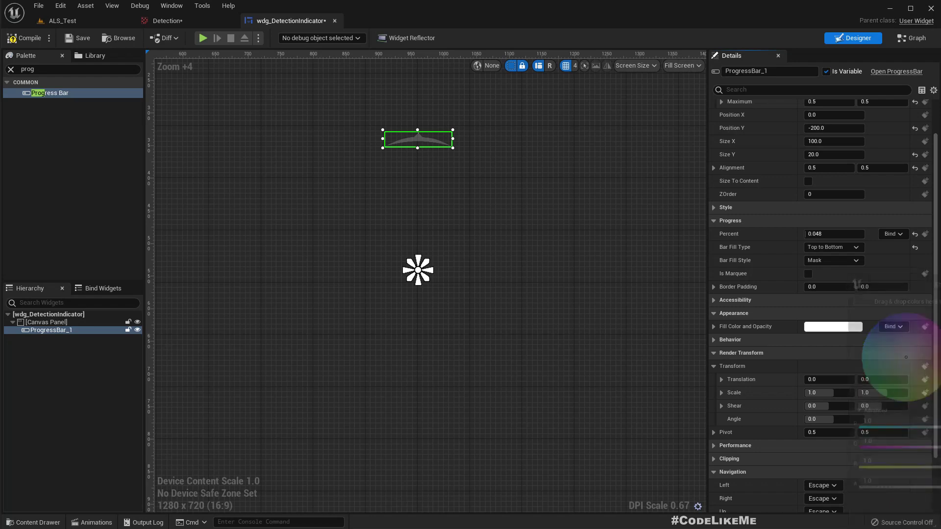
scroll(840, 271, up, 2)
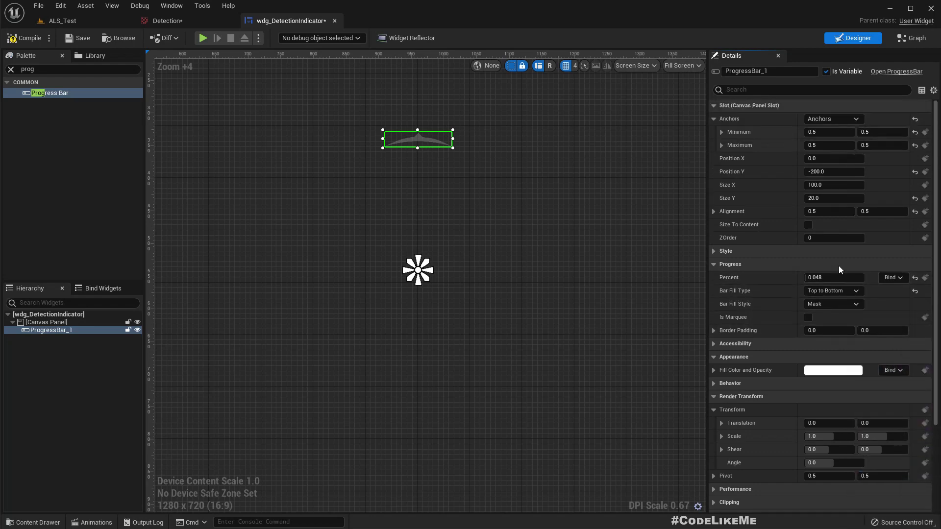
drag(834, 272, 804, 277)
- Raise ProgressBar_1's Percent to 1.0 so the Detection arc shows fully filled in white
scroll(418, 270, down, 5)
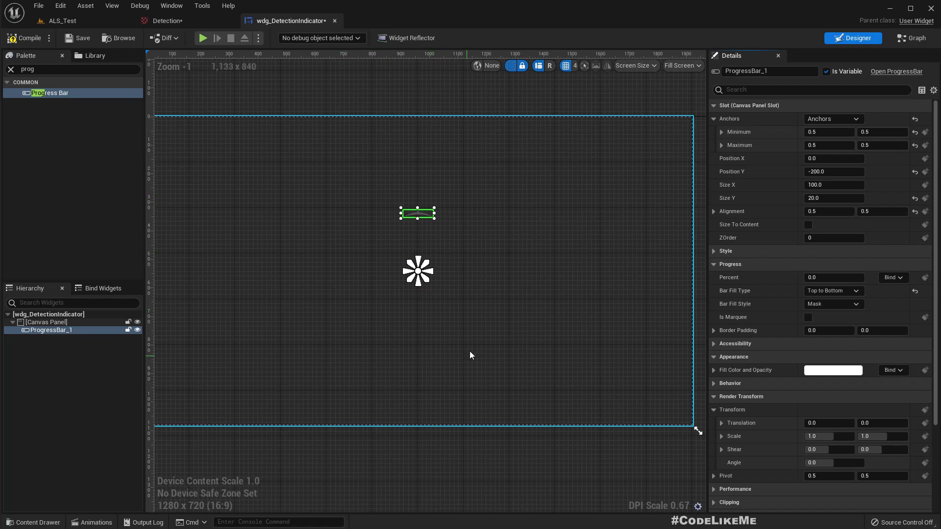
scroll(522, 275, down, 2)
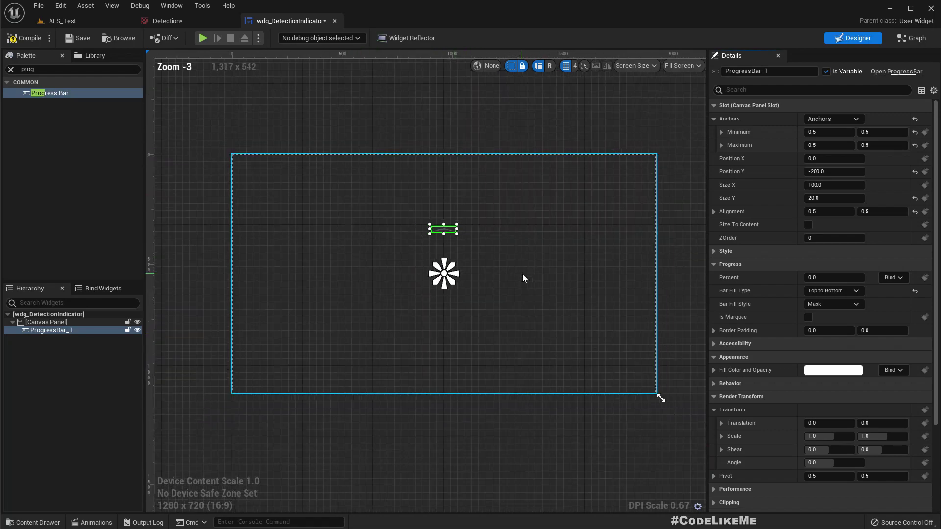
scroll(522, 274, up, 1)
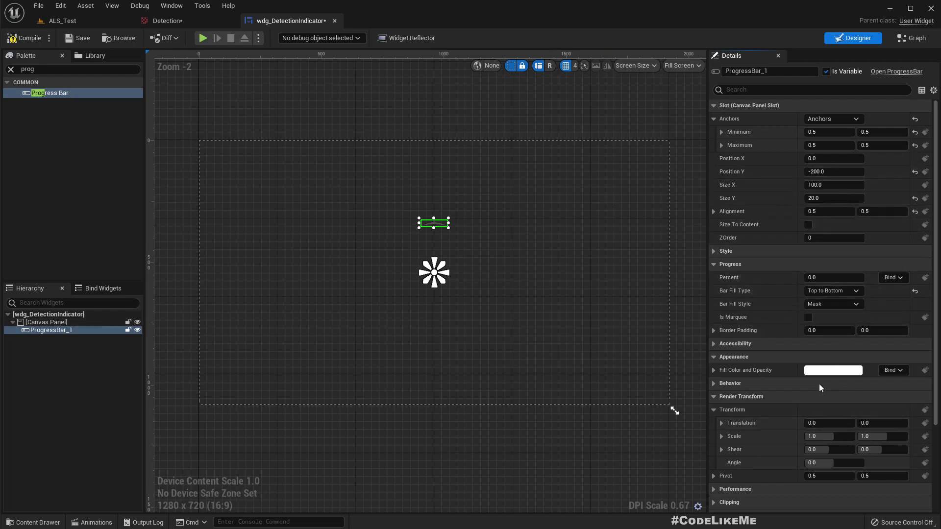
click(714, 370)
click(714, 371)
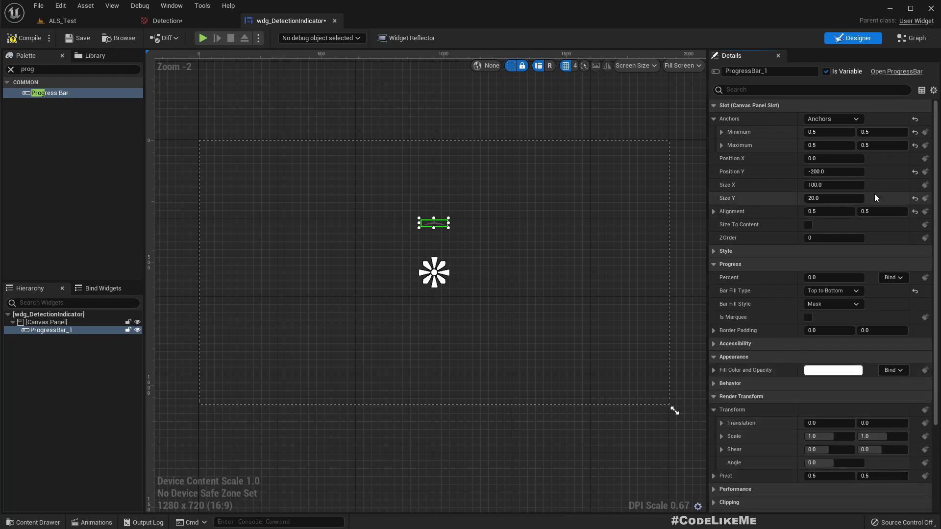
scroll(872, 221, down, 5)
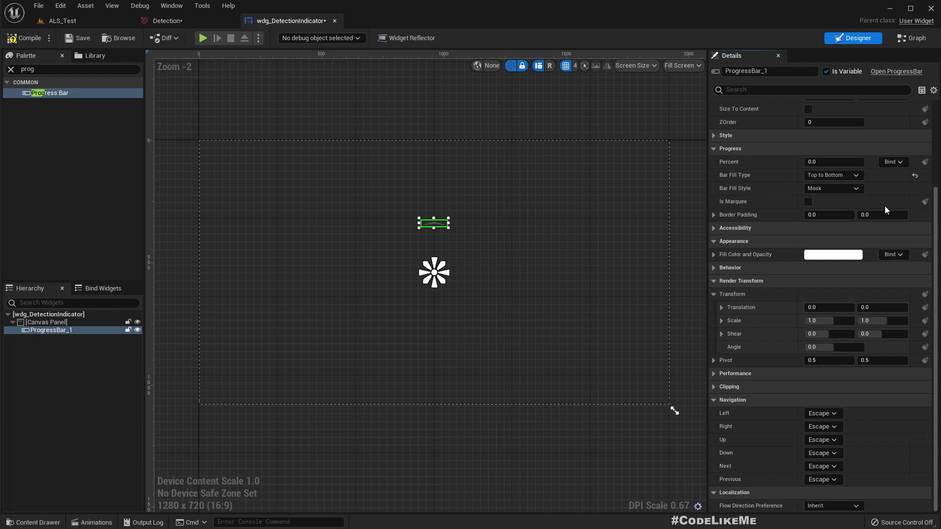
drag(830, 162, 855, 161)
scroll(478, 223, up, 3)
click(455, 226)
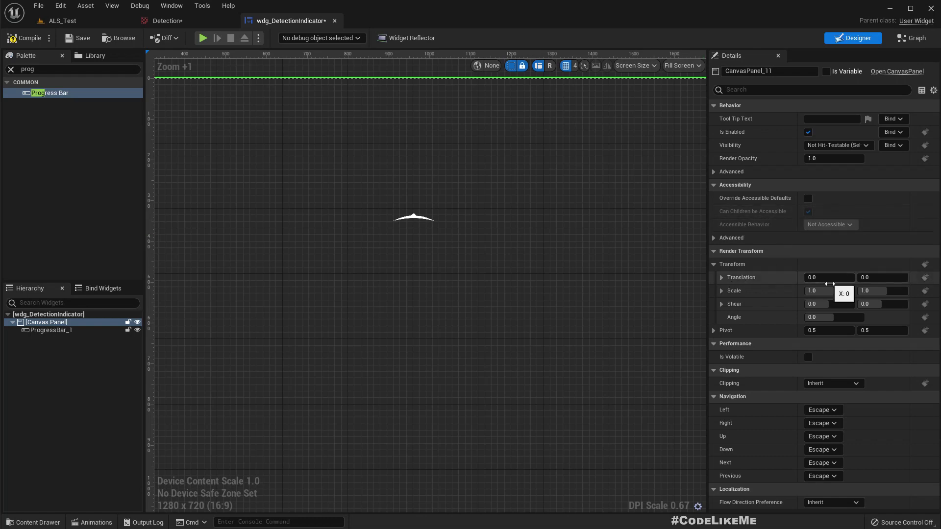
mouse_move(822, 317)
mouse_down()
mouse_move(804, 317)
mouse_move(838, 317)
mouse_move(824, 317)
mouse_up()
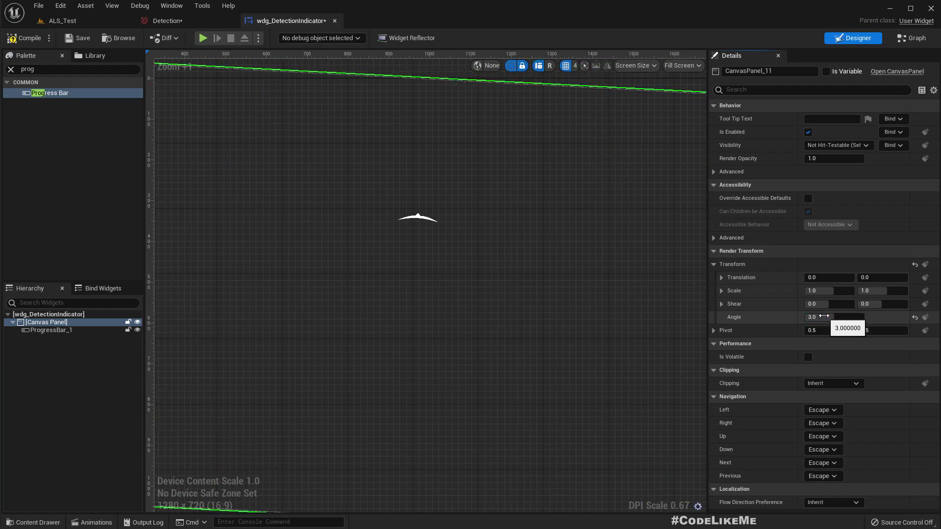
click(57, 323)
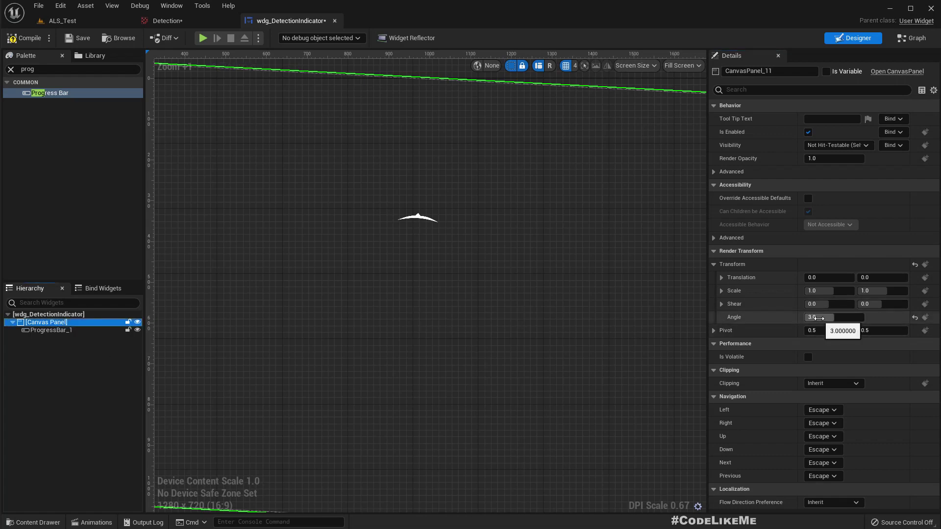
mouse_move(833, 317)
mouse_down()
mouse_move(896, 317)
mouse_move(823, 317)
mouse_move(833, 317)
mouse_up()
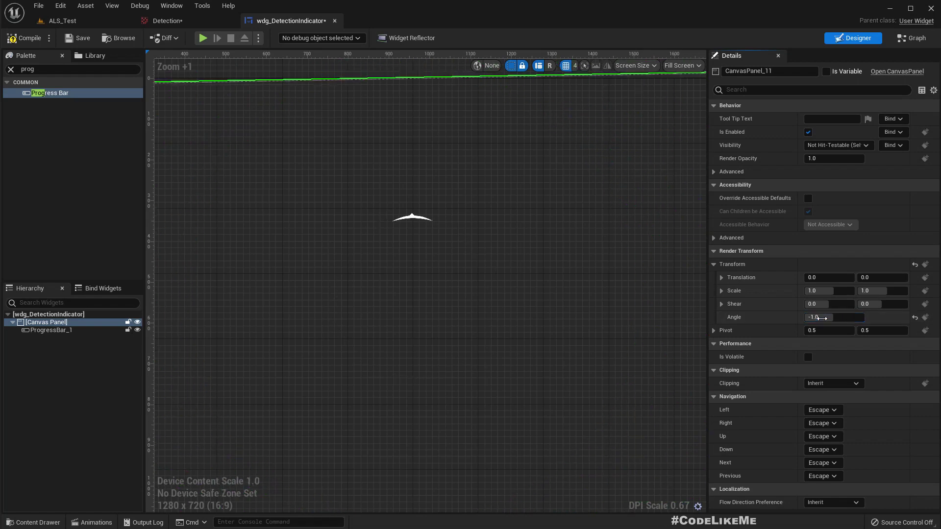
click(822, 319)
text(0)
key(Return)
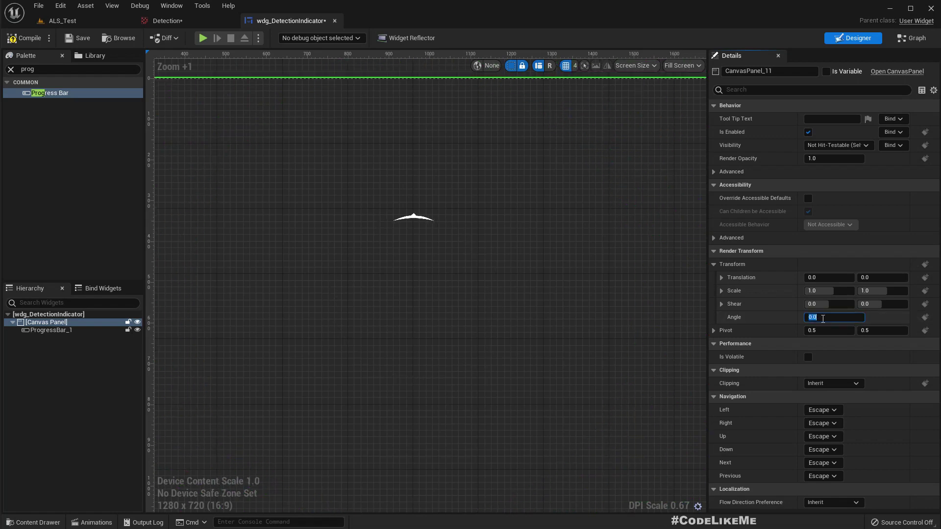
click(51, 329)
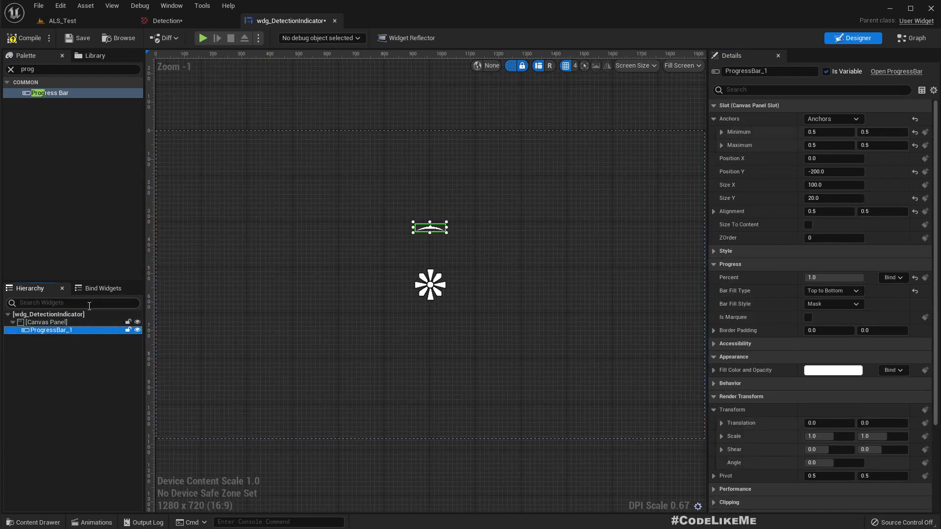
click(387, 247)
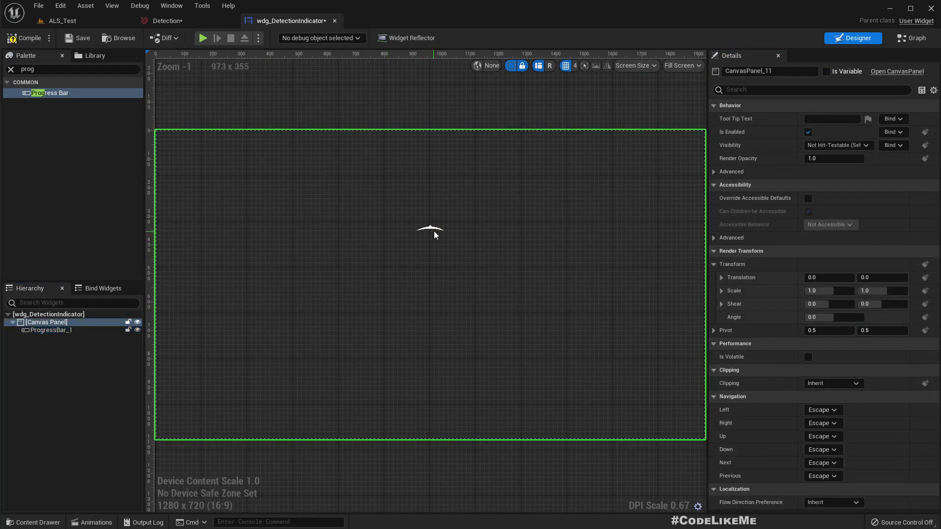
click(48, 330)
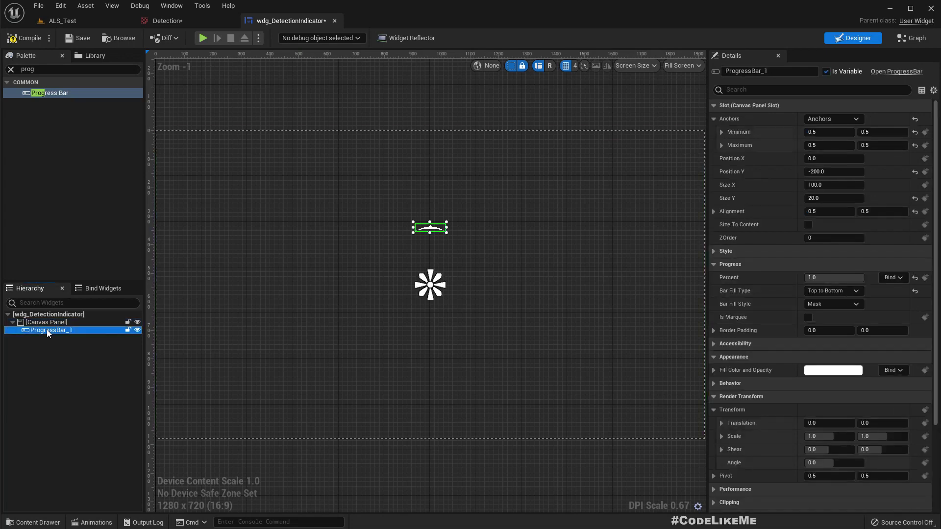
right_click(46, 329)
mouse_move(95, 412)
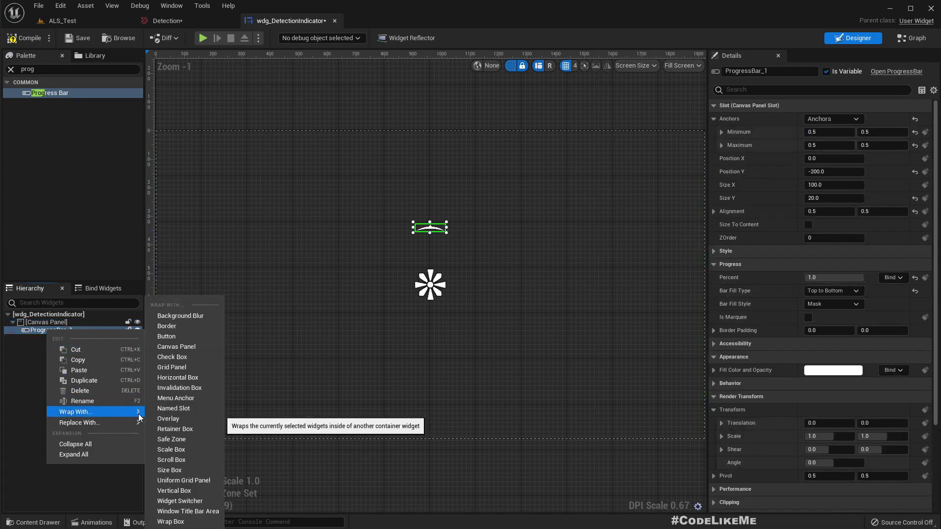
click(181, 326)
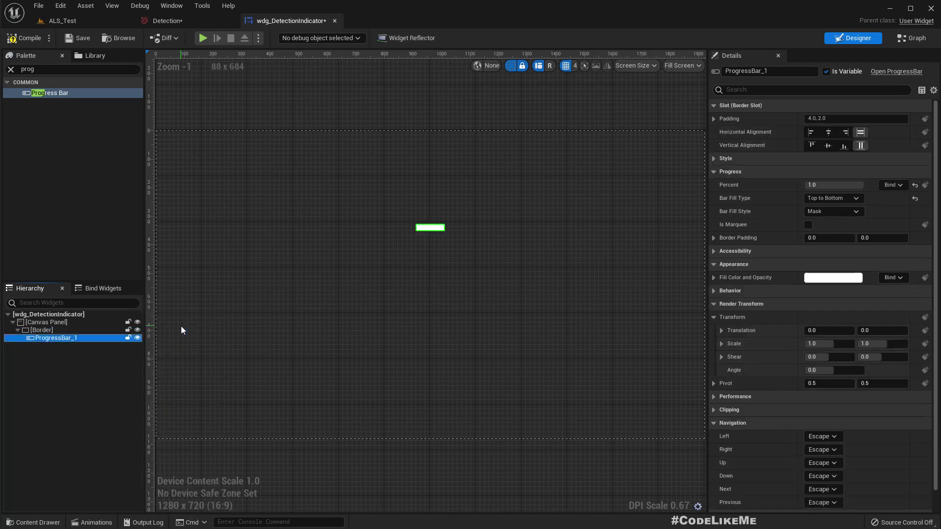
key(ctrl+z)
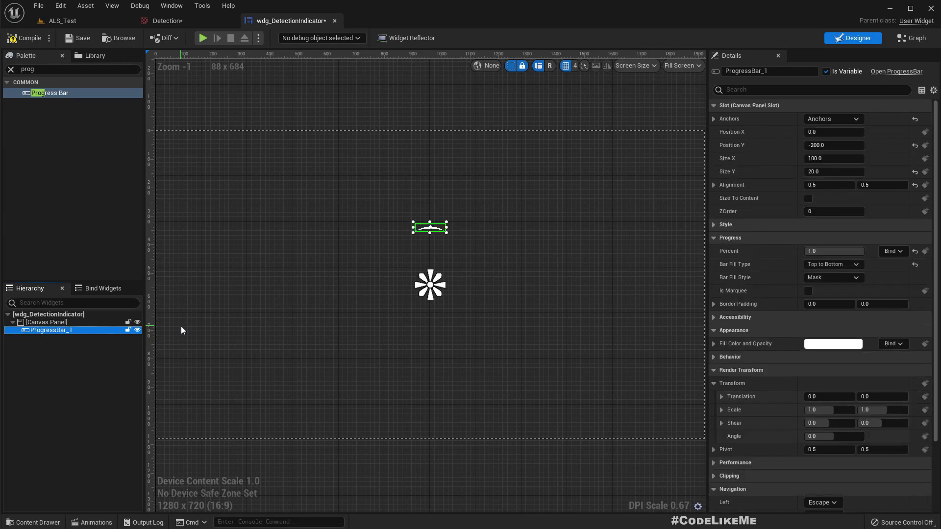
- Rename ProgressBar_1 in the Hierarchy to DetectionMeter
click(180, 325)
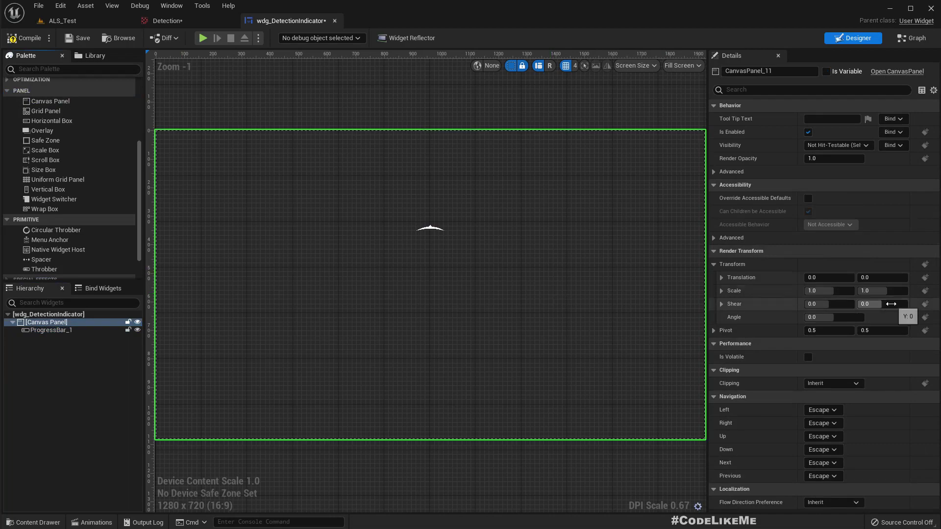
click(430, 228)
scroll(446, 245, up, 3)
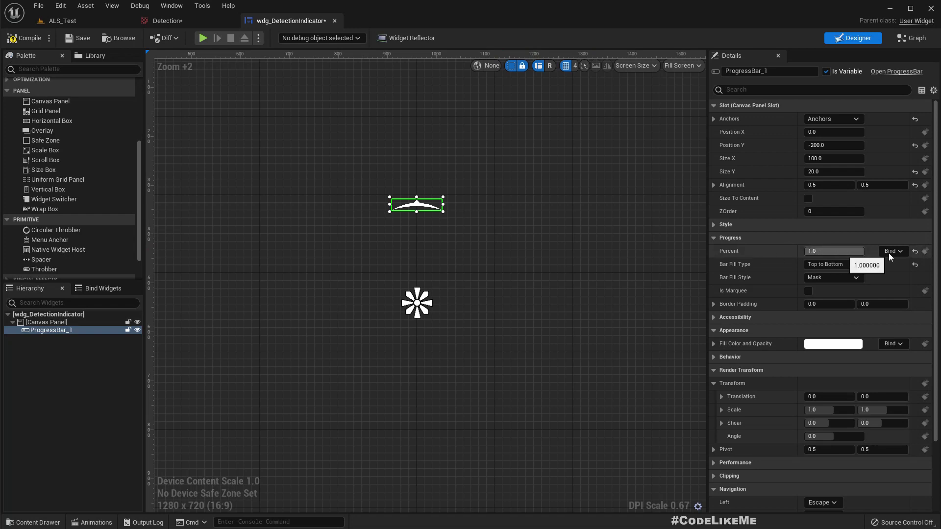
click(64, 330)
click(64, 330)
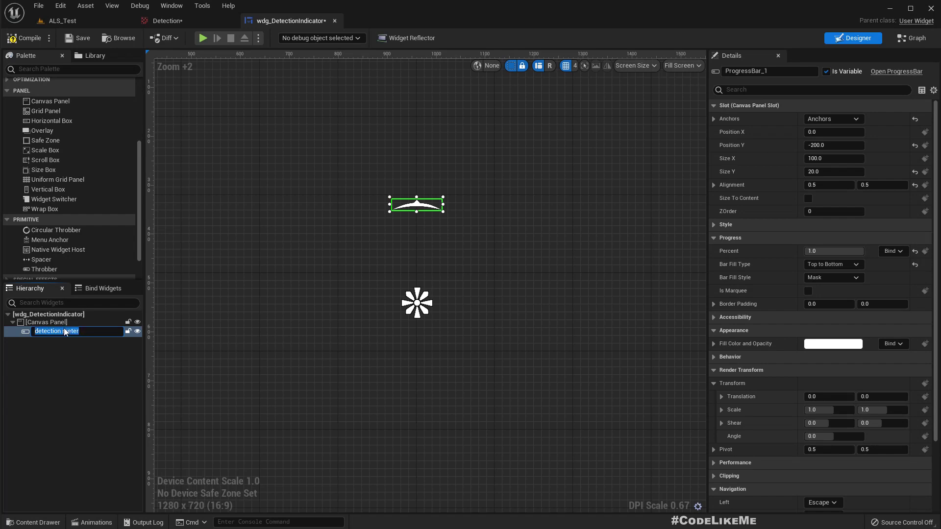
text(DetectionMeter)
key(Return)
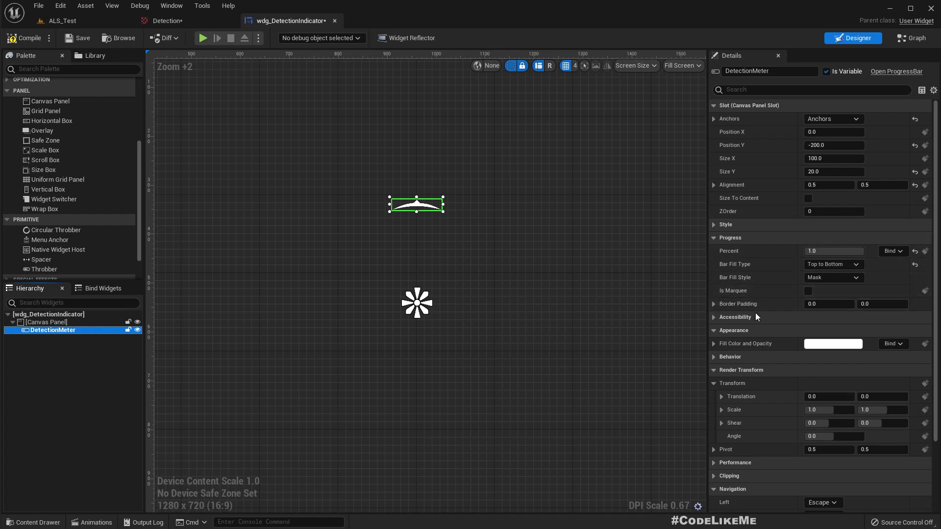
- Reset the meter's render Angle to 0 and set its Render Transform Pivot Y to 10.0
scroll(814, 408, down, 2)
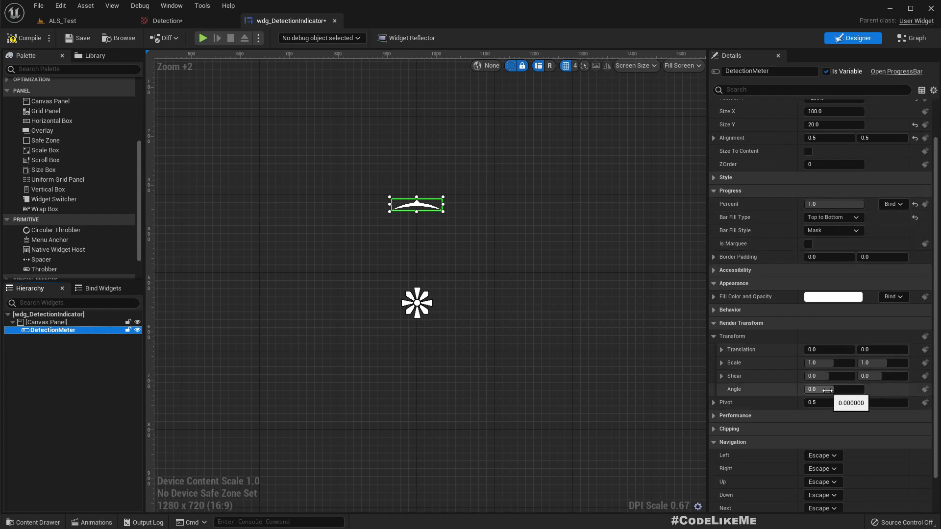
mouse_move(814, 393)
mouse_down()
mouse_move(862, 393)
mouse_move(821, 389)
mouse_up()
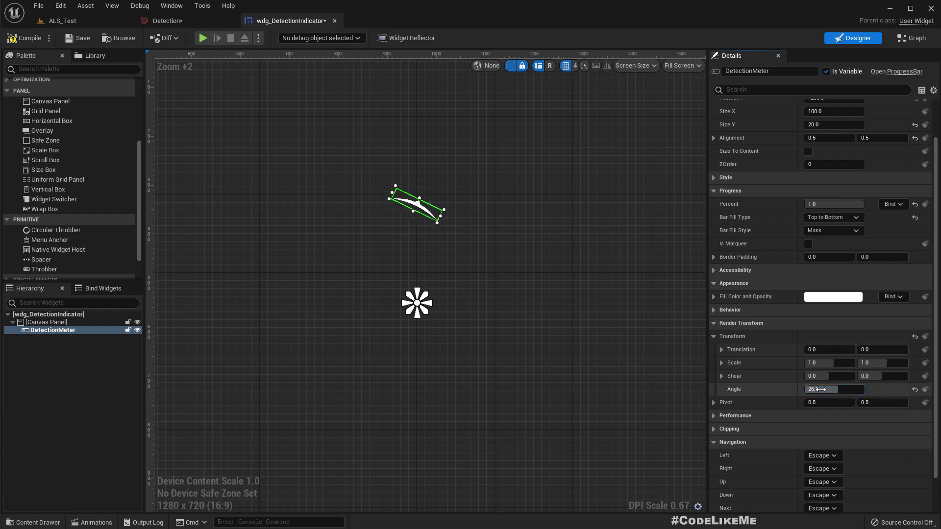
click(822, 390)
text(0)
key(Return)
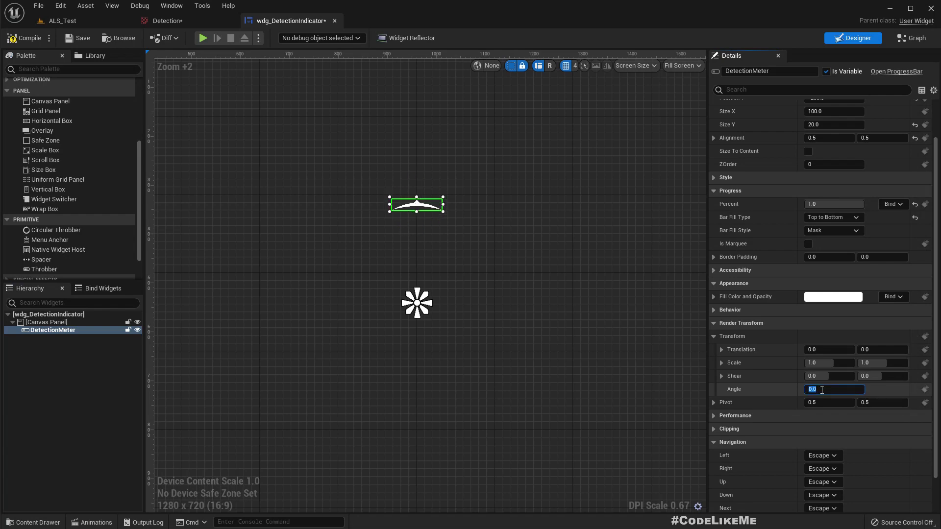
click(885, 403)
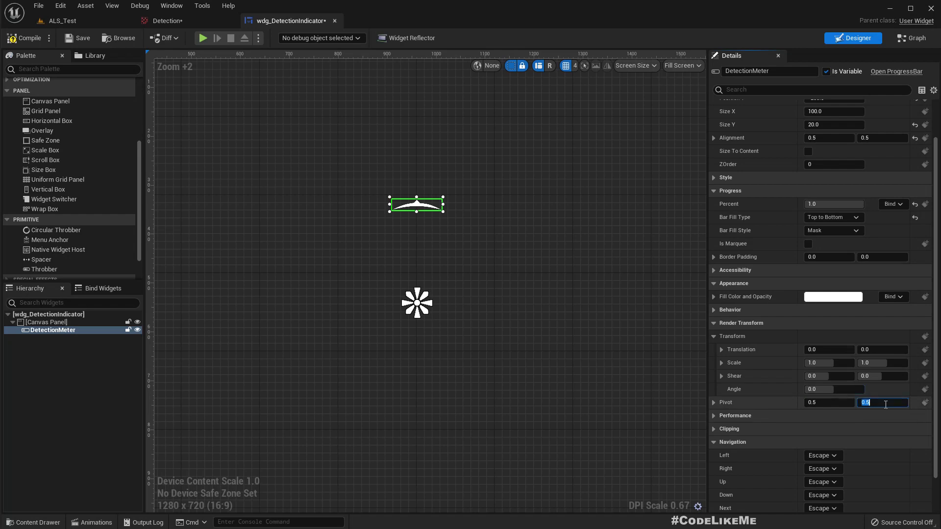
text(10)
key(Return)
- Test the rotation around the lowered pivot at angle 176, leaving it near -1.0
click(833, 389)
text(176)
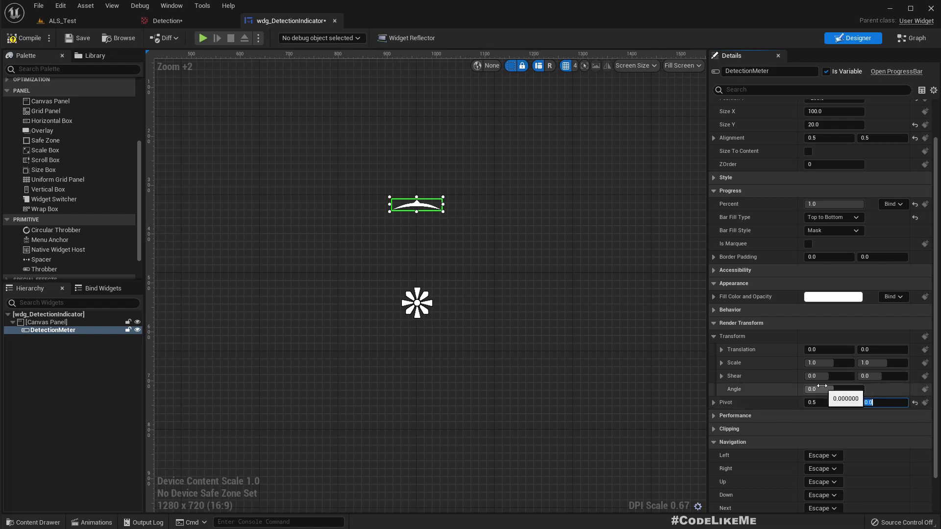
key(Return)
mouse_move(833, 389)
mouse_down()
mouse_move(823, 389)
mouse_move(837, 389)
mouse_up()
scroll(551, 307, down, 3)
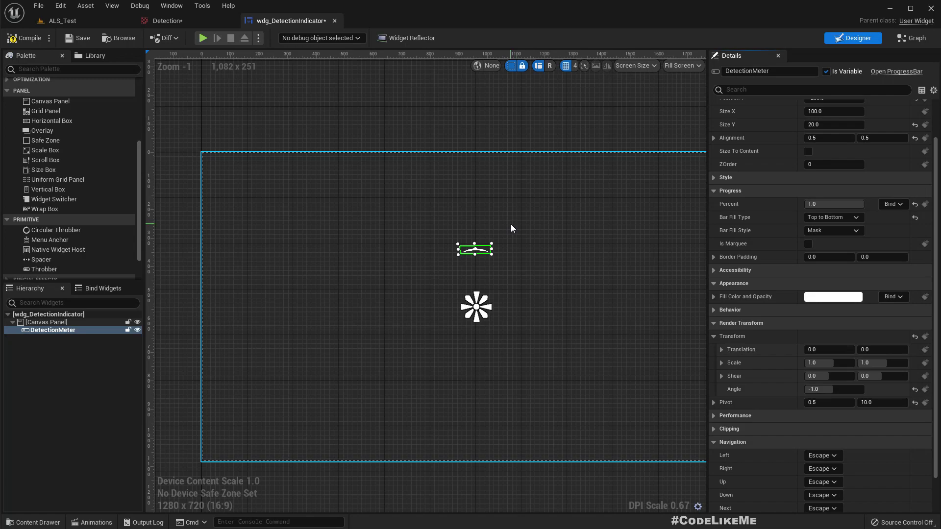
scroll(492, 251, up, 4)
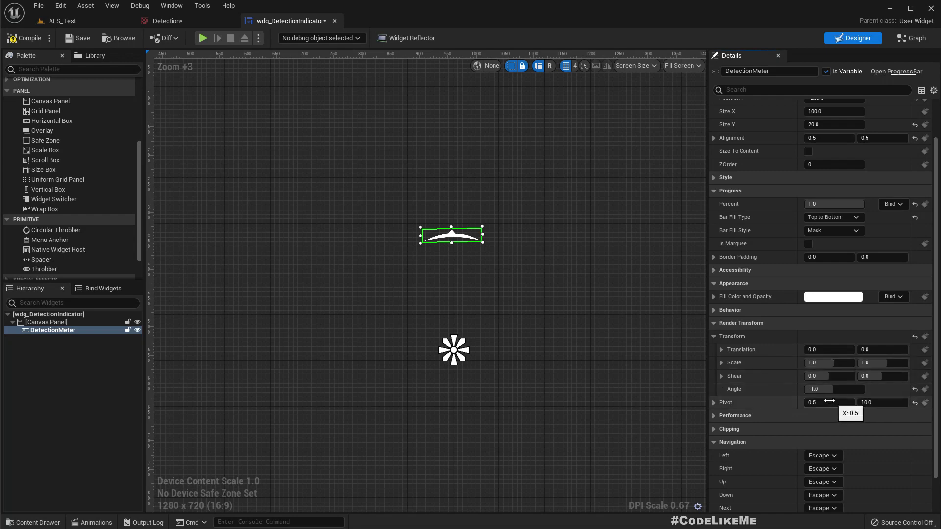
mouse_move(833, 389)
mouse_down()
mouse_move(862, 389)
mouse_move(774, 389)
mouse_move(853, 389)
mouse_move(797, 390)
mouse_move(825, 387)
mouse_up()
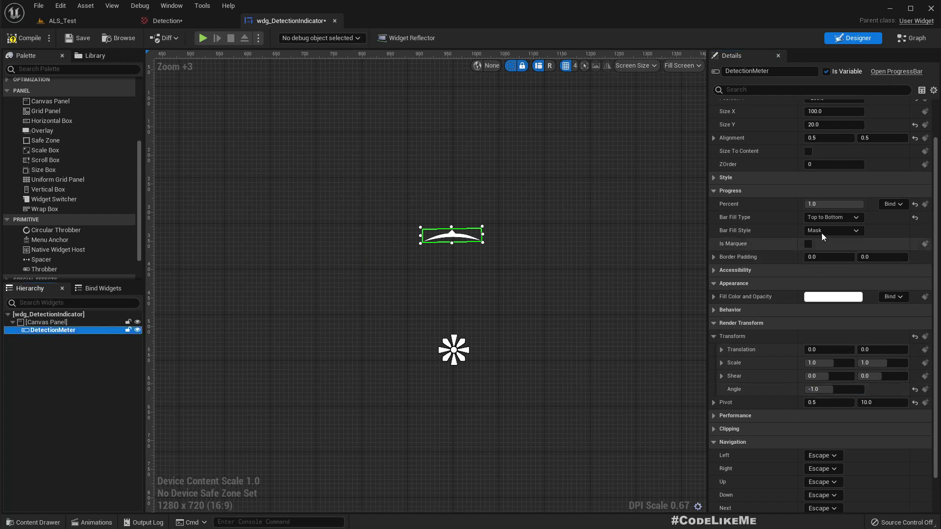
- Preview the DetectionMeter at Percent 0, restore it to 1, and reselect the canvas panel
click(843, 203)
text(0)
key(Return)
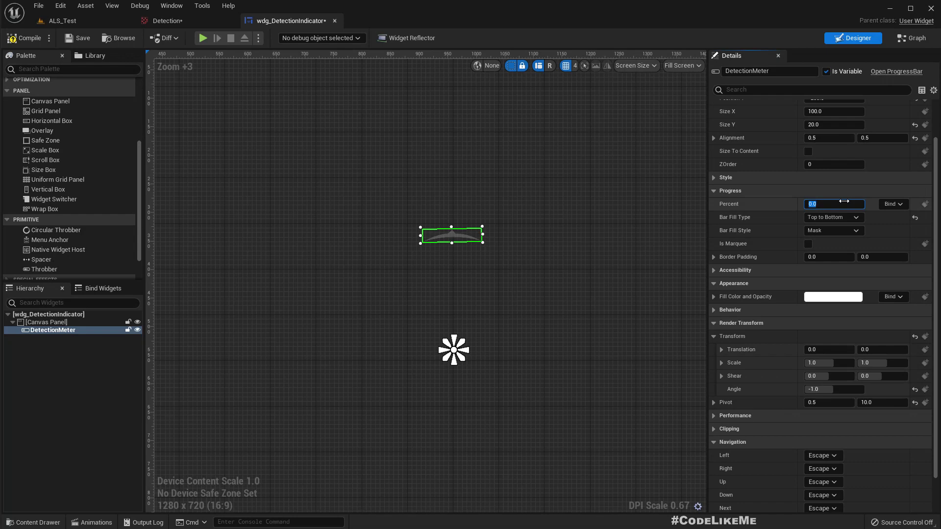
text(1)
key(Return)
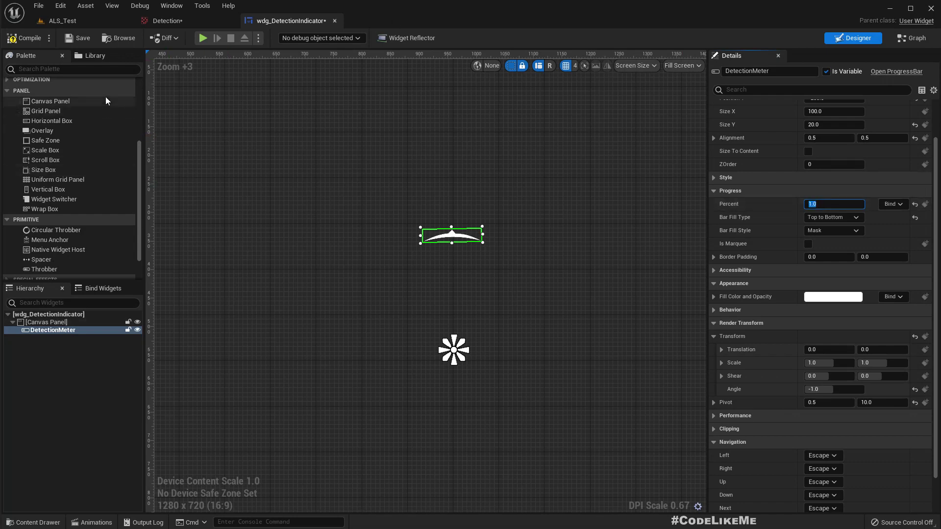
click(453, 237)
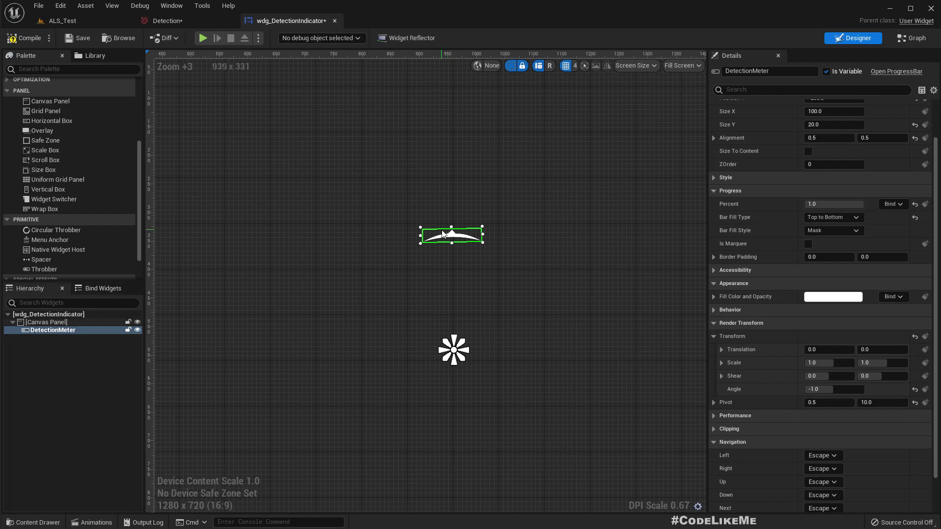
click(367, 102)
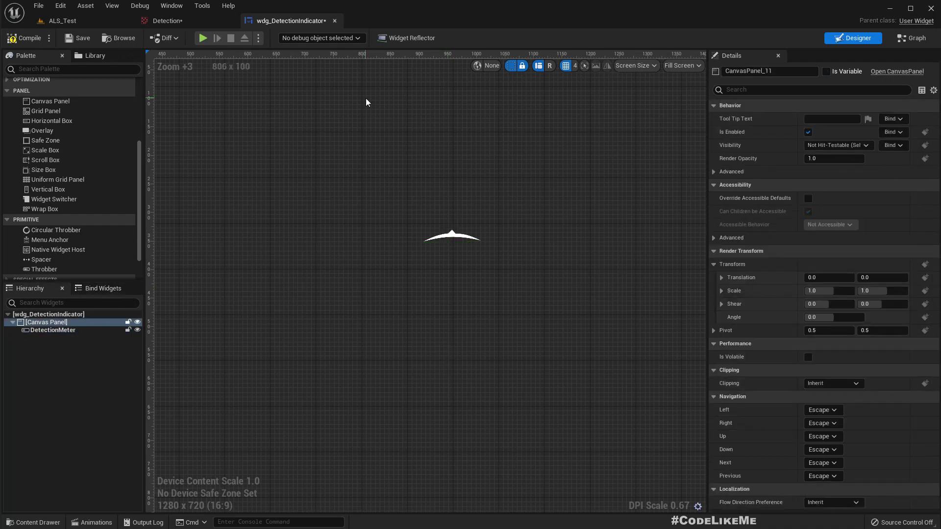
- Show the Animations panel, then set the DetectionMeter's render Angle to 0
click(172, 5)
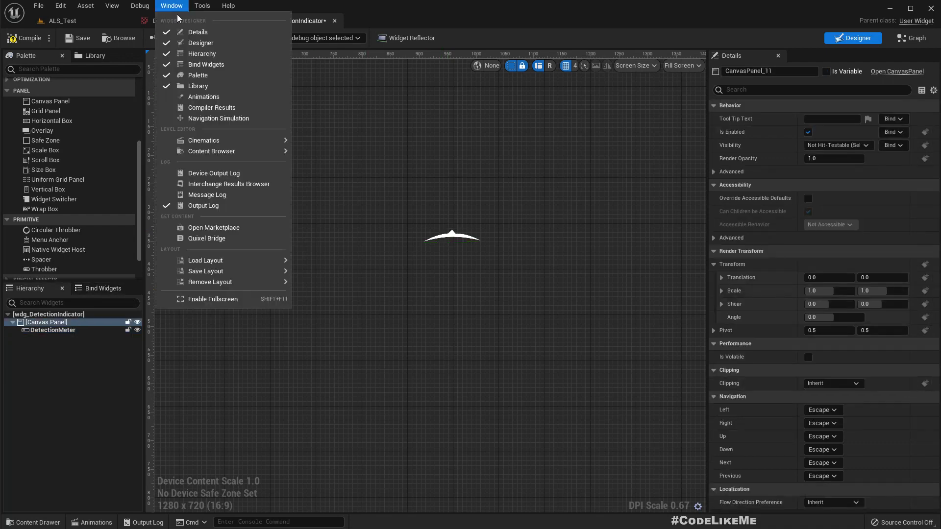
click(204, 97)
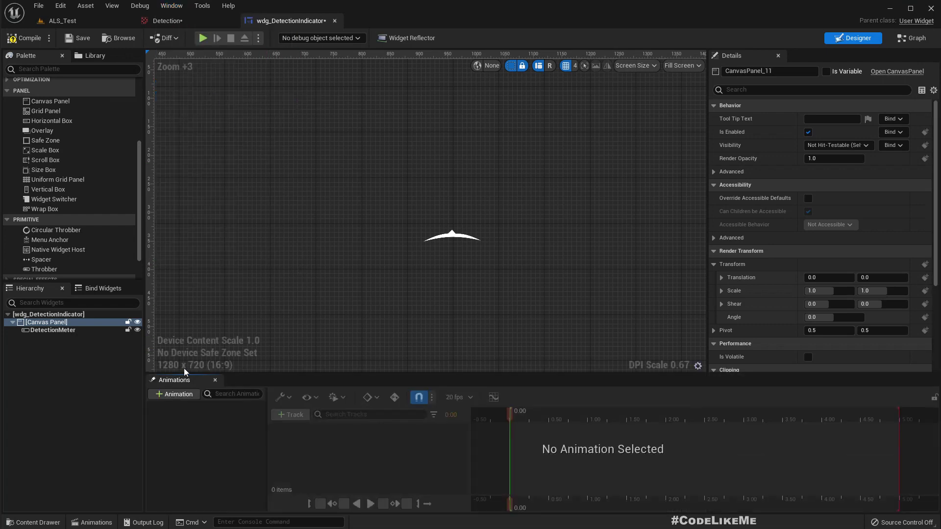
click(454, 238)
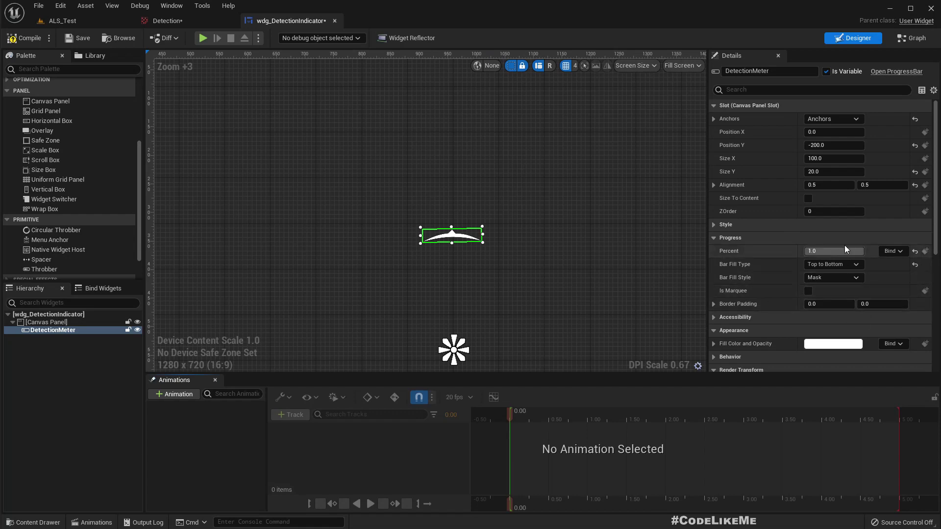
scroll(845, 249, down, 6)
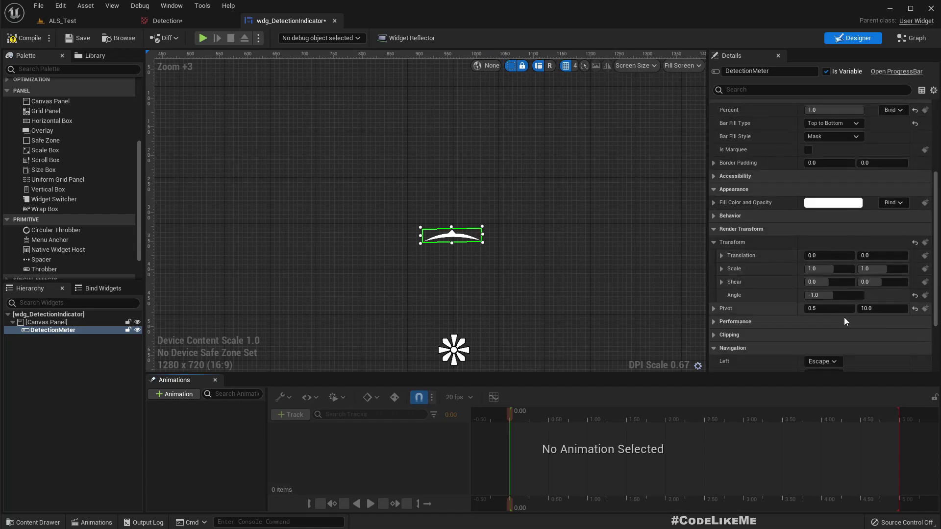
click(833, 295)
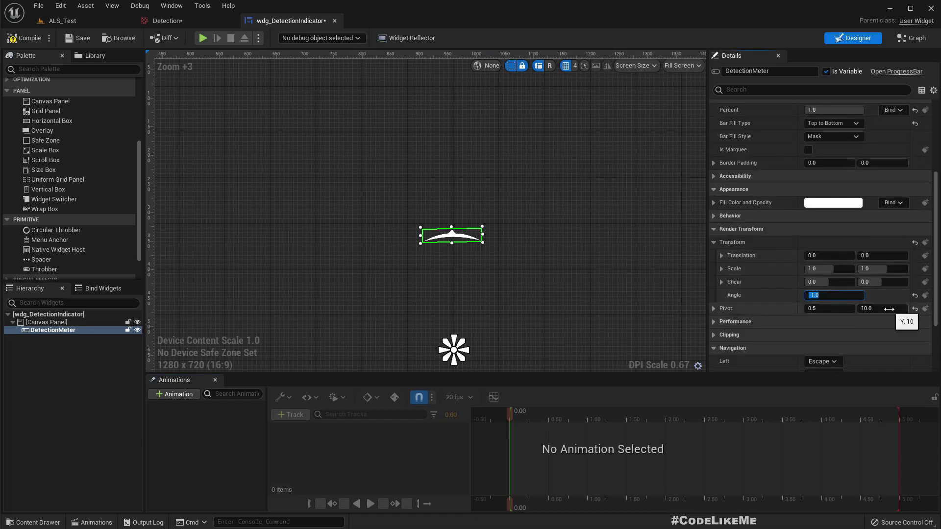
text(0)
key(Return)
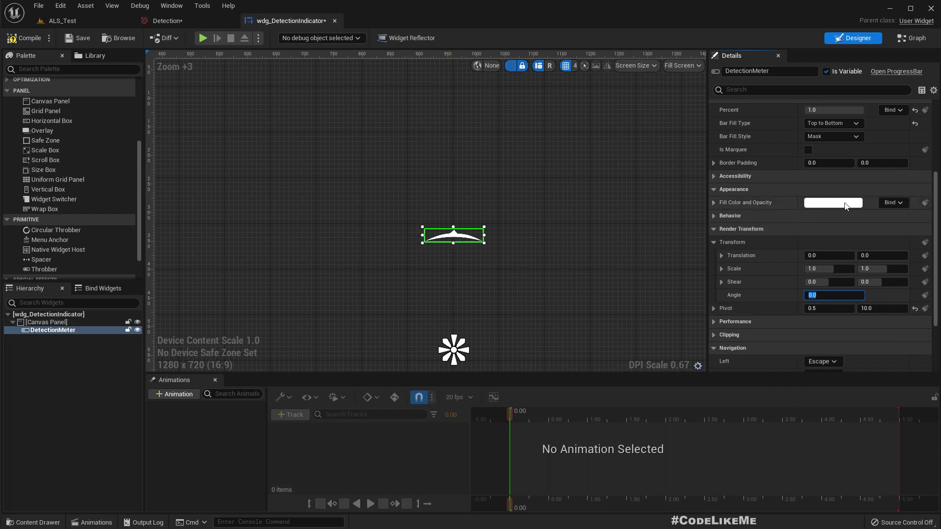
scroll(881, 205, down, 2)
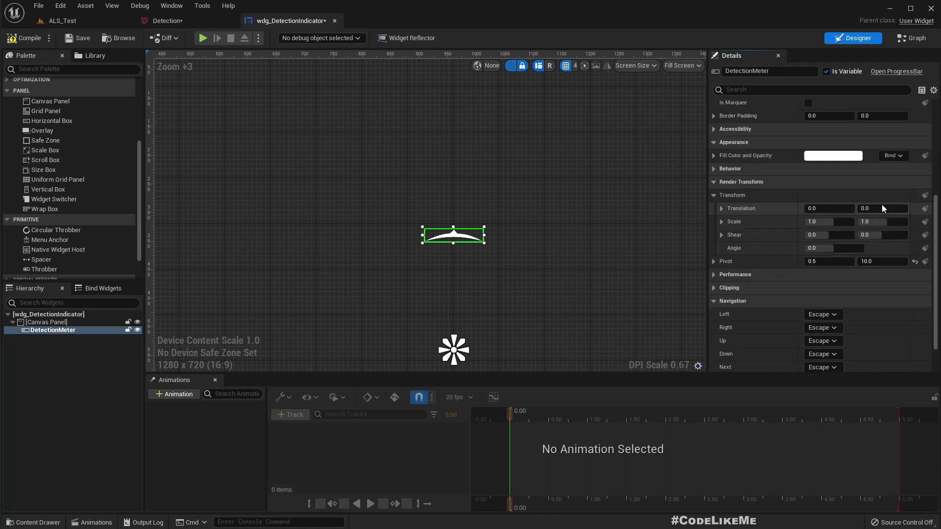
- Set the DetectionMeter's Fill Color to pure red
click(834, 158)
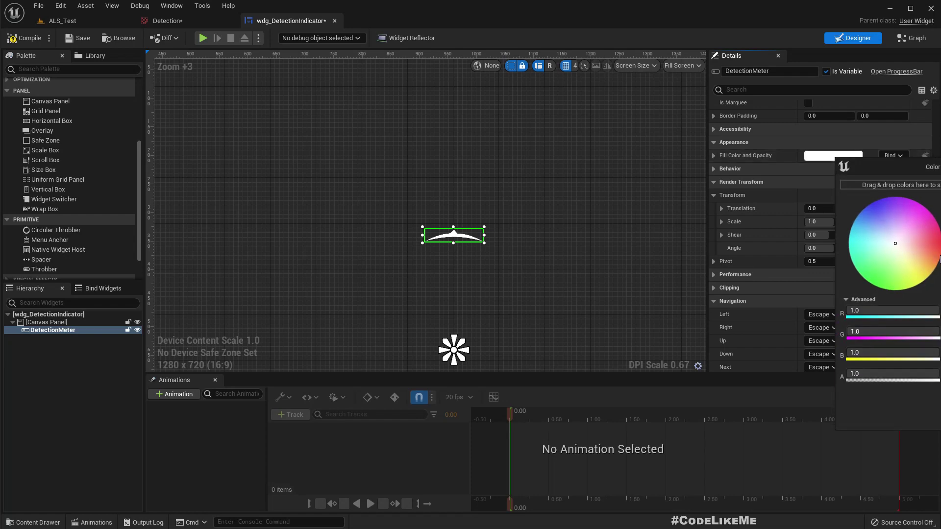
click(939, 243)
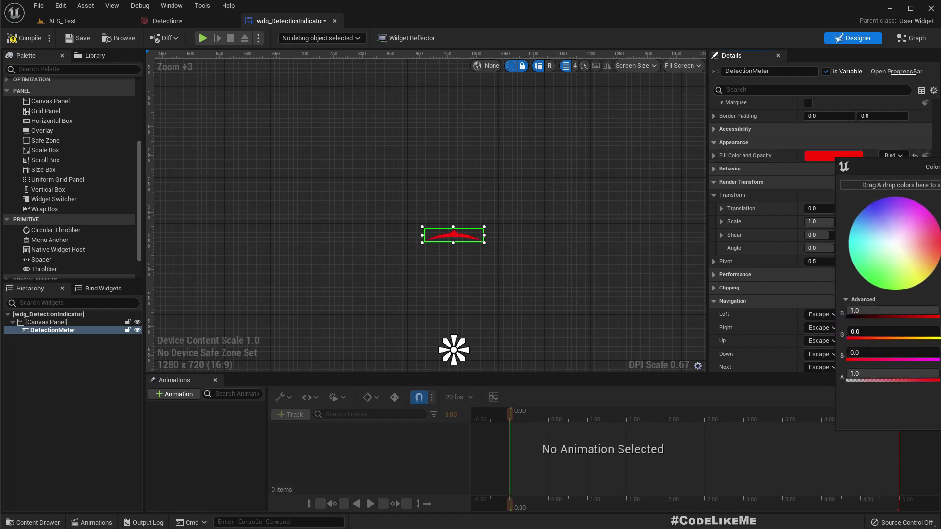
click(877, 315)
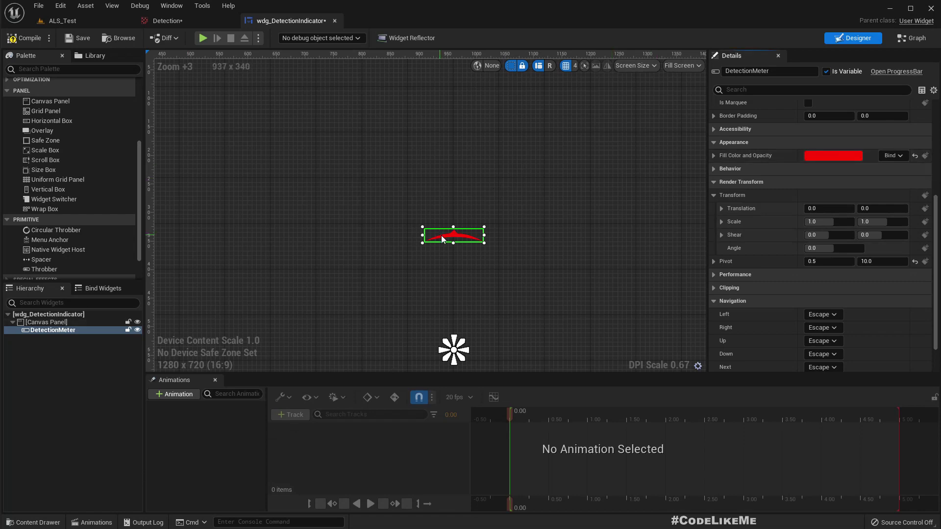
- Create a widget animation named Blink and key the fill colour at 0.00
click(173, 397)
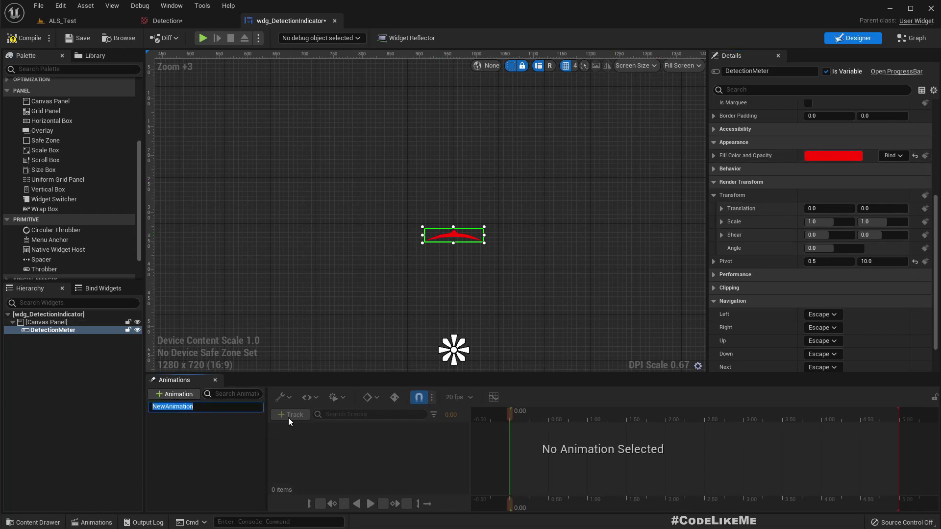
text(Blink)
key(Return)
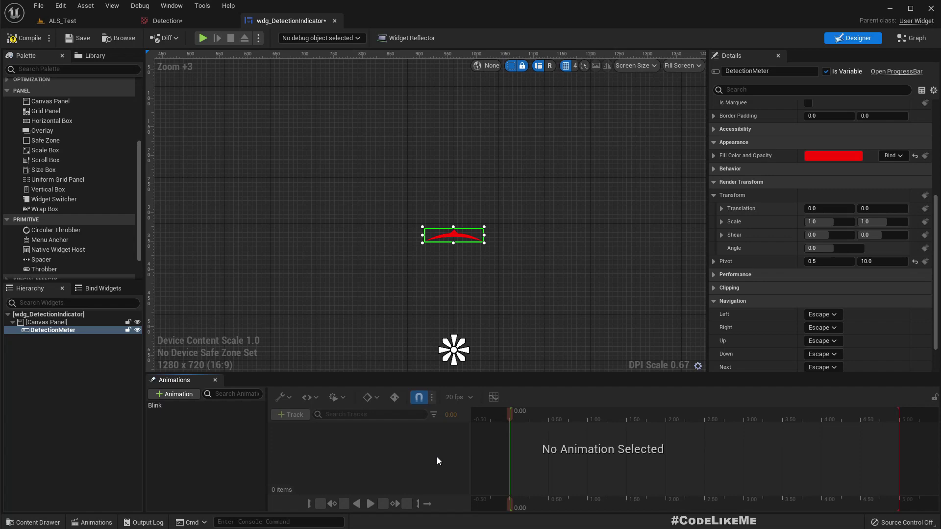
click(167, 406)
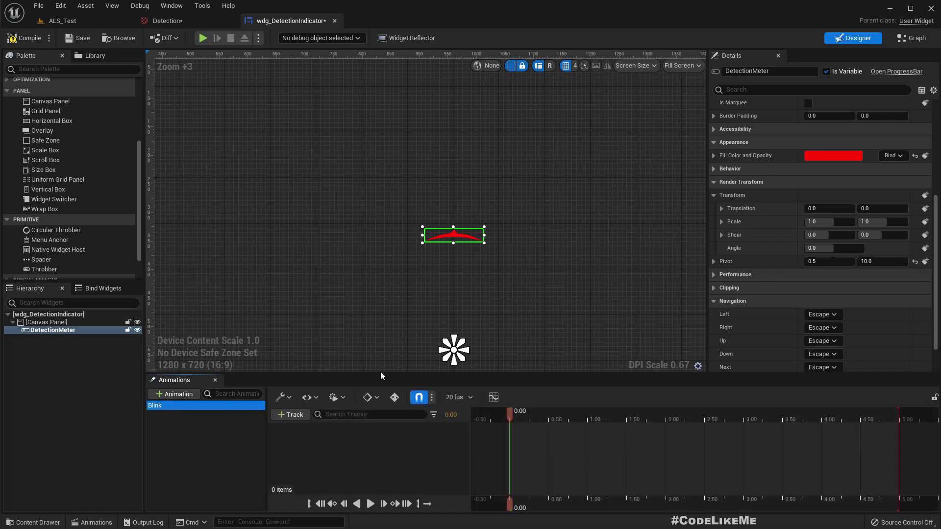
click(925, 155)
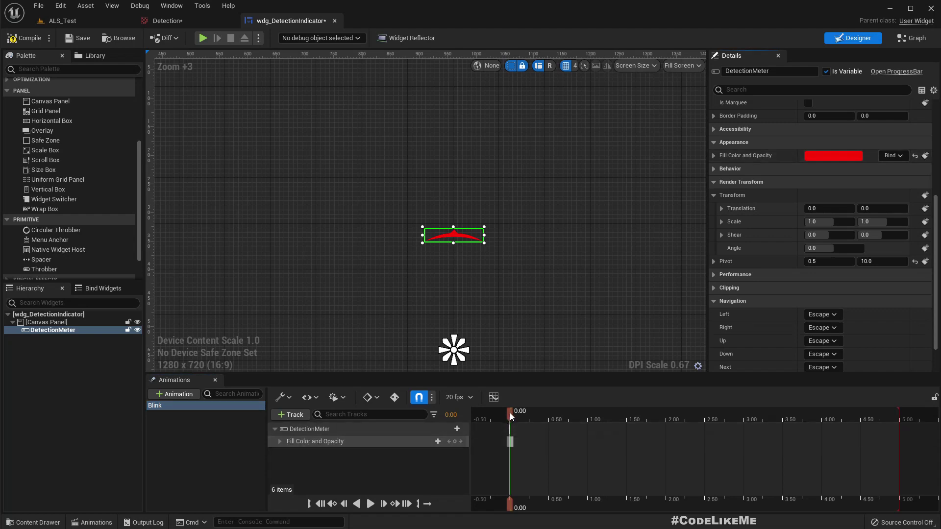
- At 0.25 seconds, key the fill colour with alpha 0.2
drag(510, 412, 530, 411)
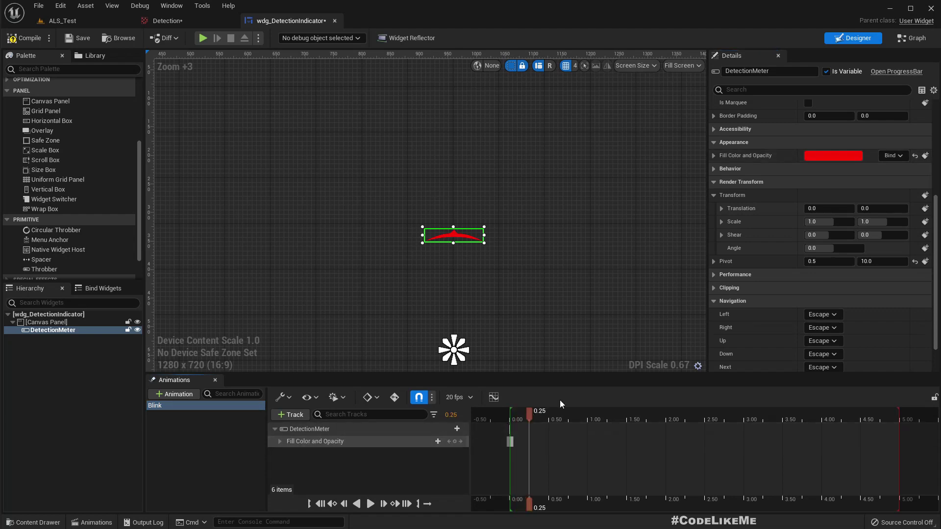
click(716, 156)
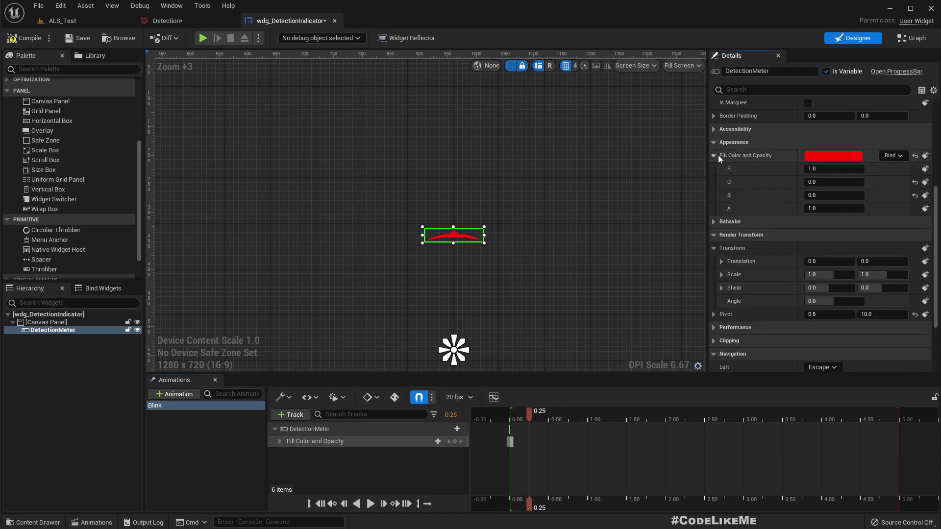
click(829, 208)
text(0.2)
key(Return)
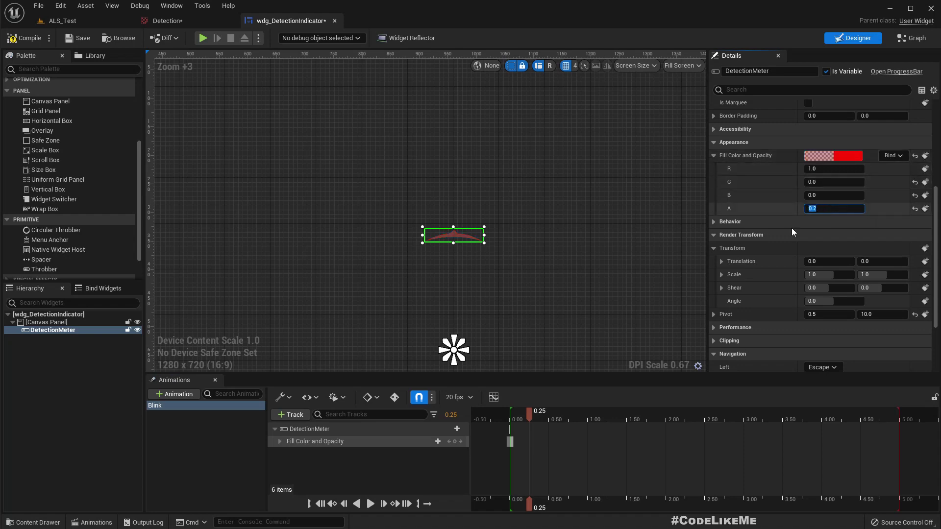
click(925, 209)
- At 0.50 seconds, key alpha back at 1.0 and preview the Blink animation
drag(533, 410, 548, 408)
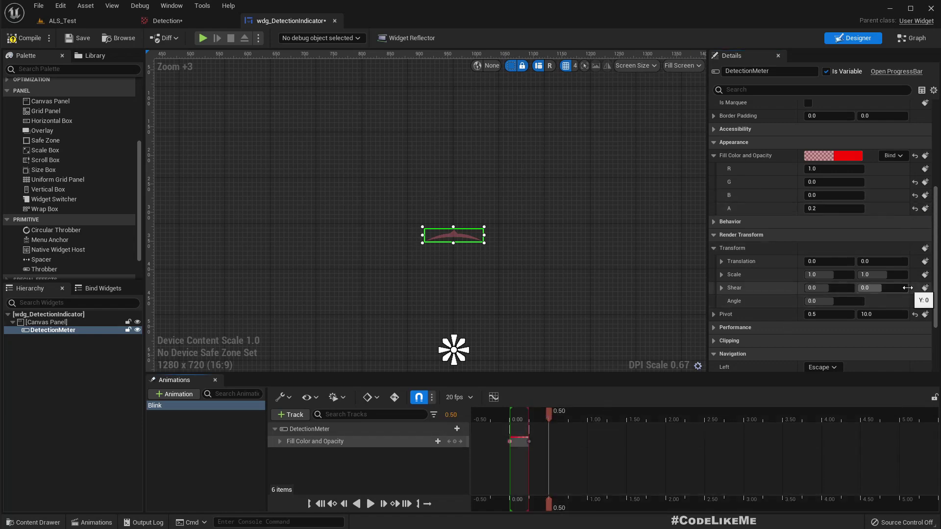
click(834, 211)
text(1)
key(Return)
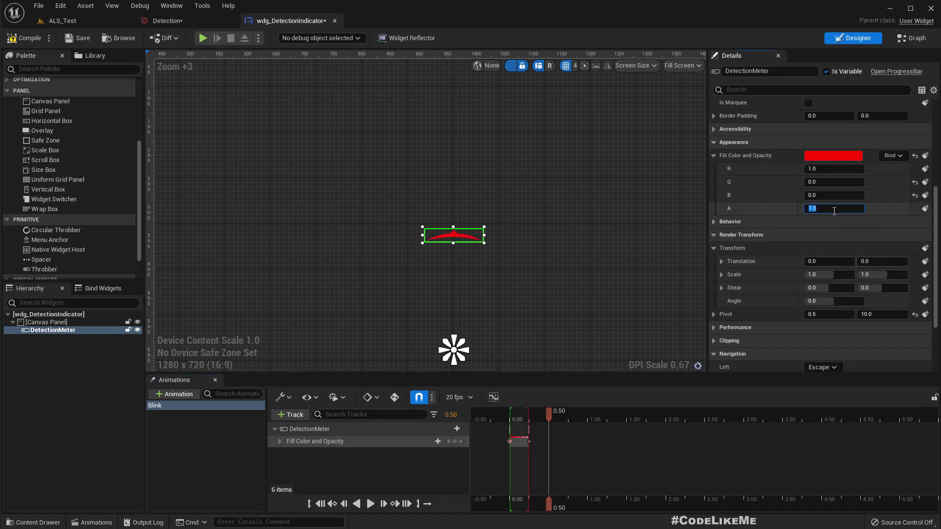
click(924, 209)
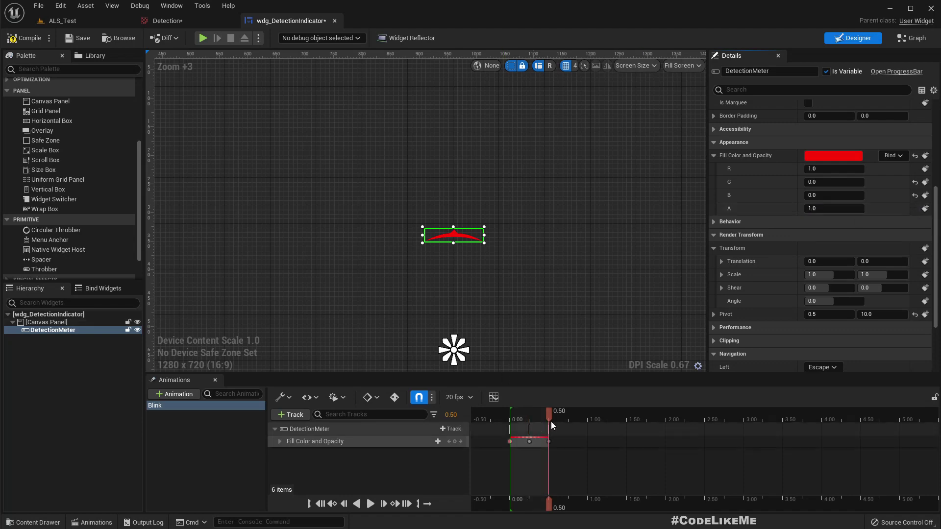
drag(522, 413, 561, 398)
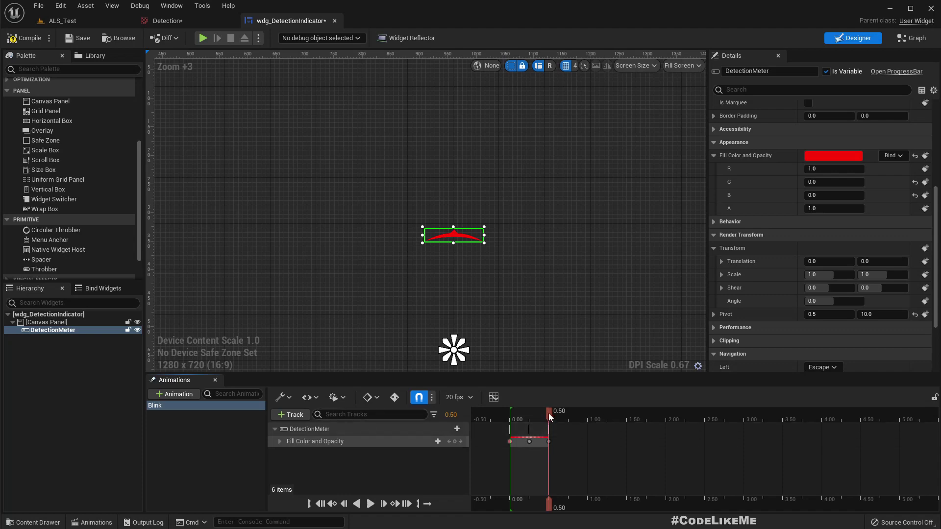
mouse_move(548, 413)
mouse_down()
mouse_move(499, 412)
mouse_move(550, 413)
mouse_move(508, 413)
mouse_move(539, 407)
mouse_up()
key(space)
- Leave Blink editing and set the fill colour's G and B to 1, making it white
click(212, 444)
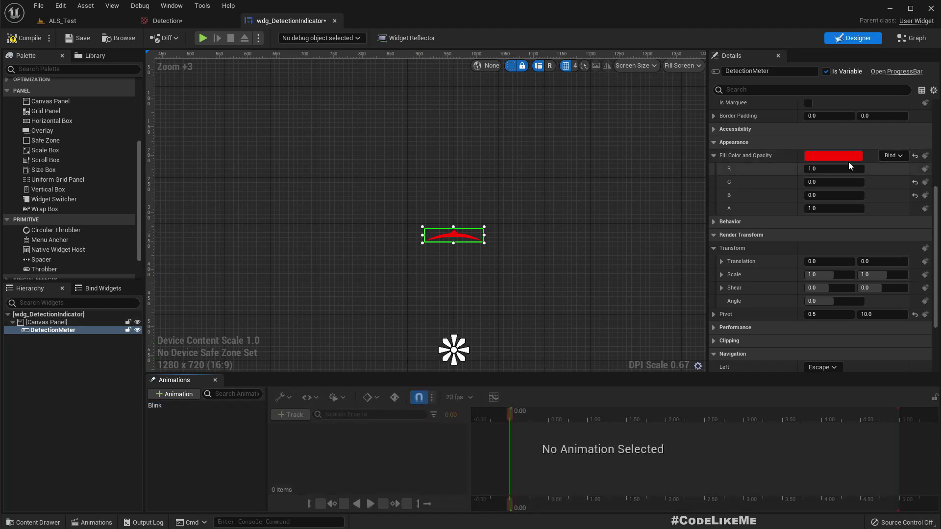
click(821, 181)
text(1)
key(Tab)
text(1)
key(Return)
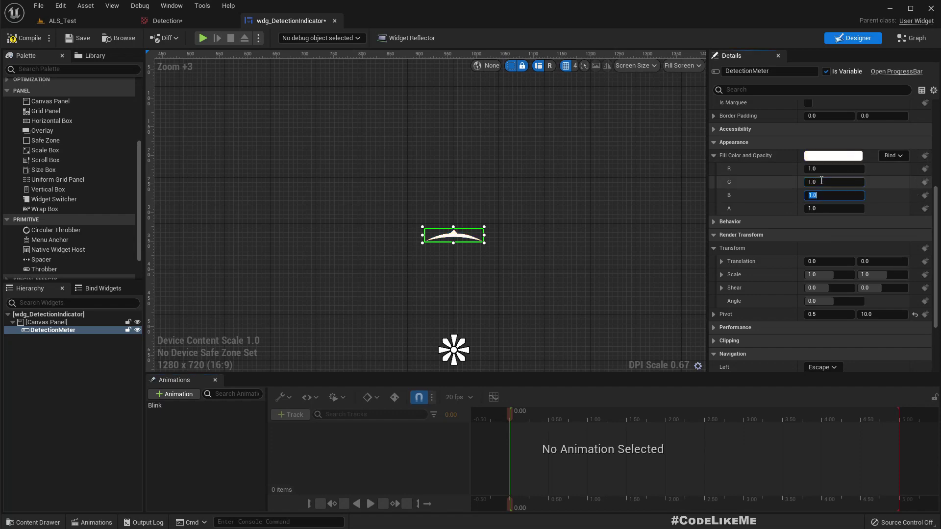
- Add an extra animation with the default name, then delete it
click(526, 227)
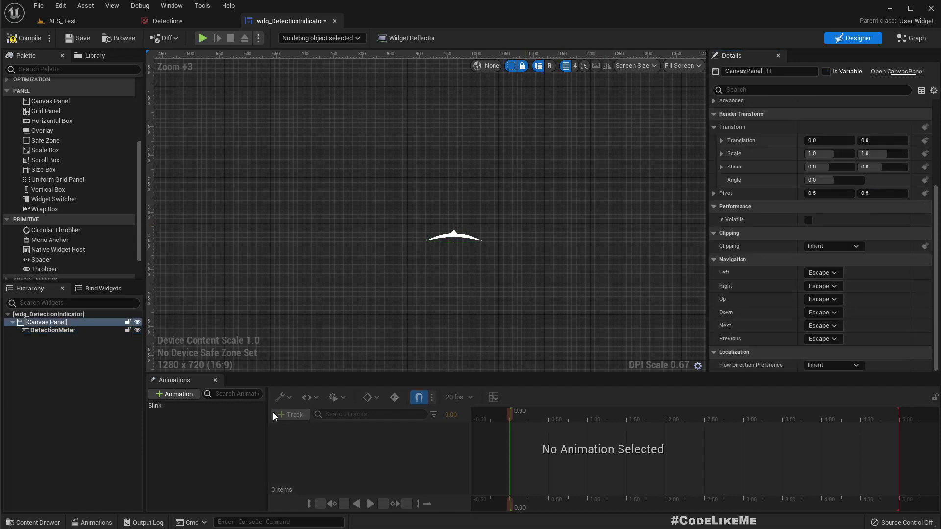
click(184, 399)
click(197, 436)
click(193, 414)
key(Delete)
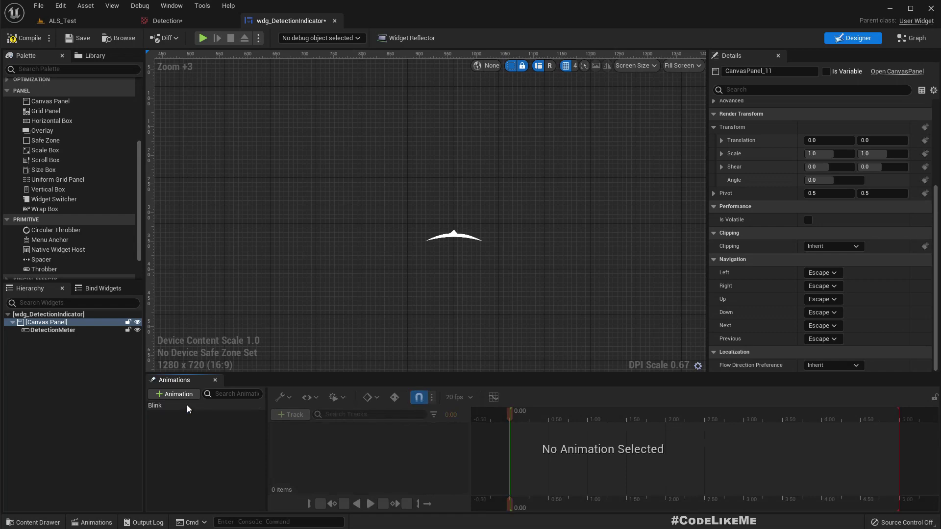
- Check the Blink animation's tracks, then compile and save wdg_DetectionIndicator
click(188, 406)
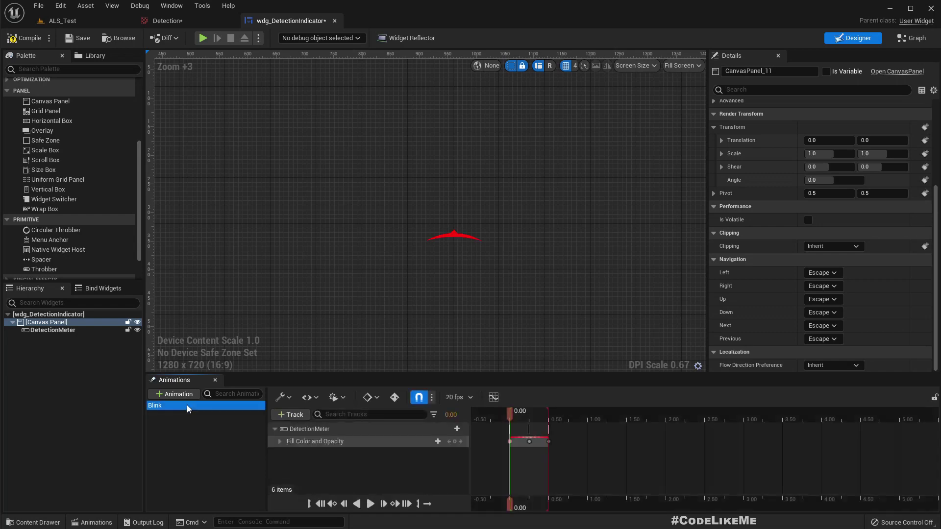
click(179, 452)
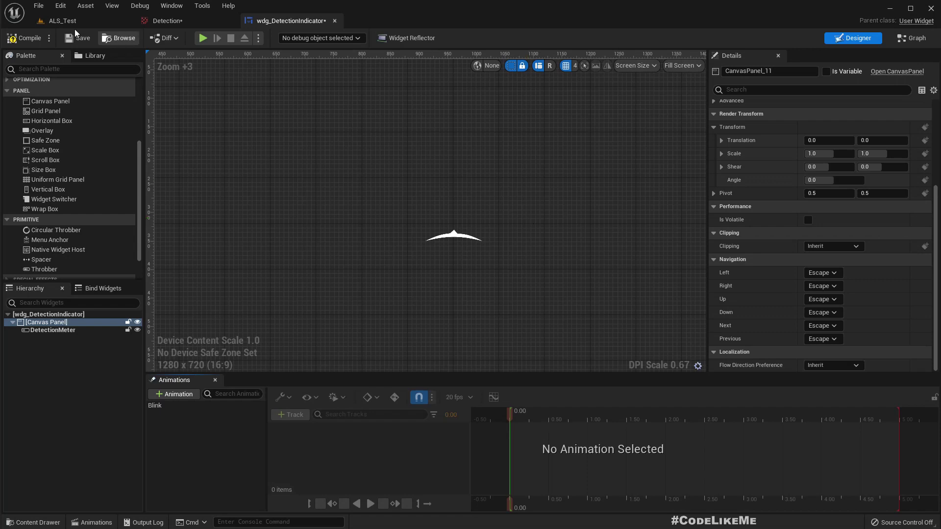
click(24, 38)
click(75, 39)
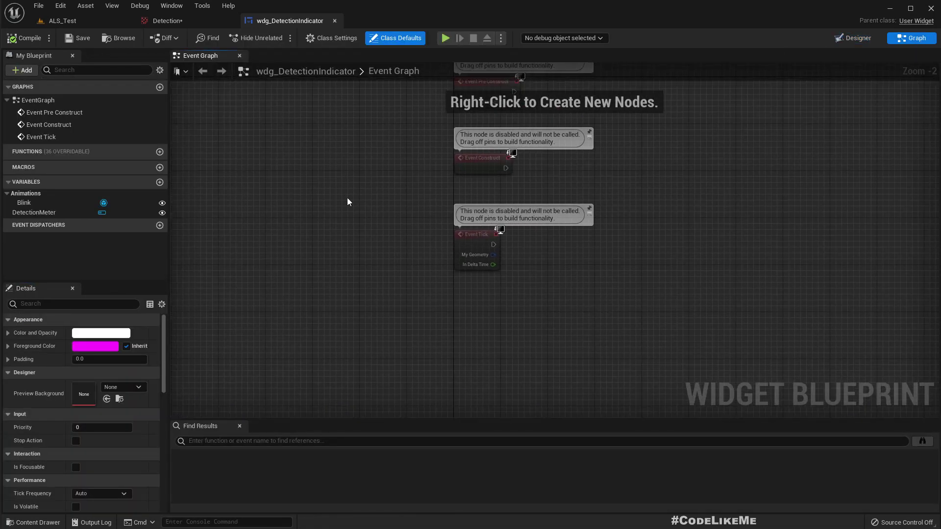
- Add a custom event named UpdateFill to the Event Graph
right_click(456, 334)
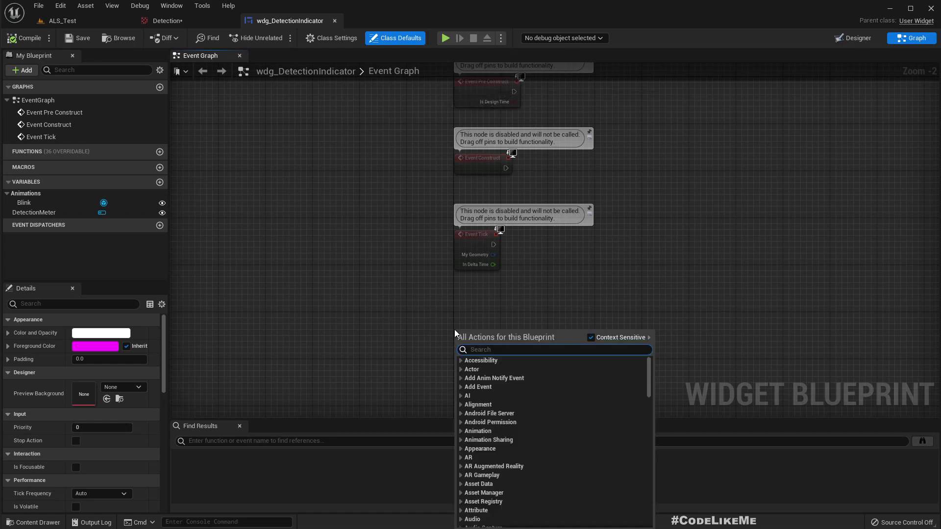
text(custom)
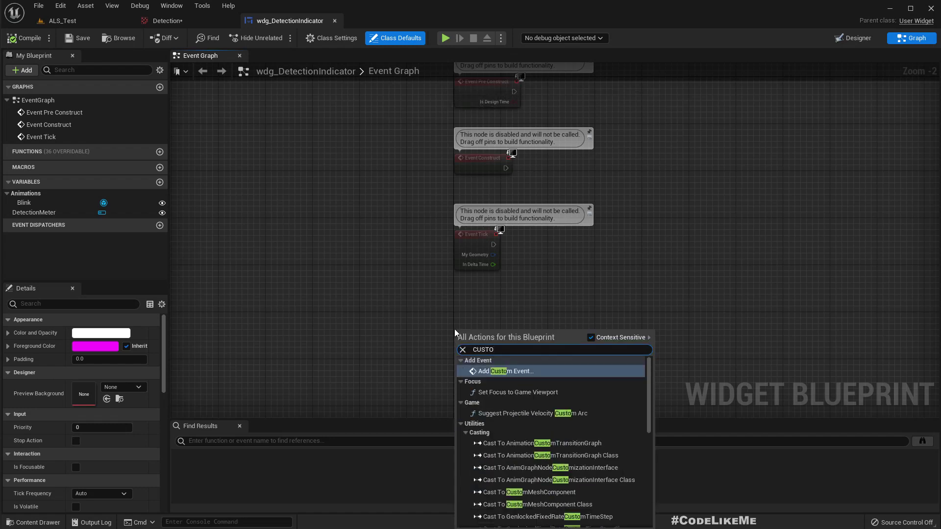
key(Return)
text(uPDATER)
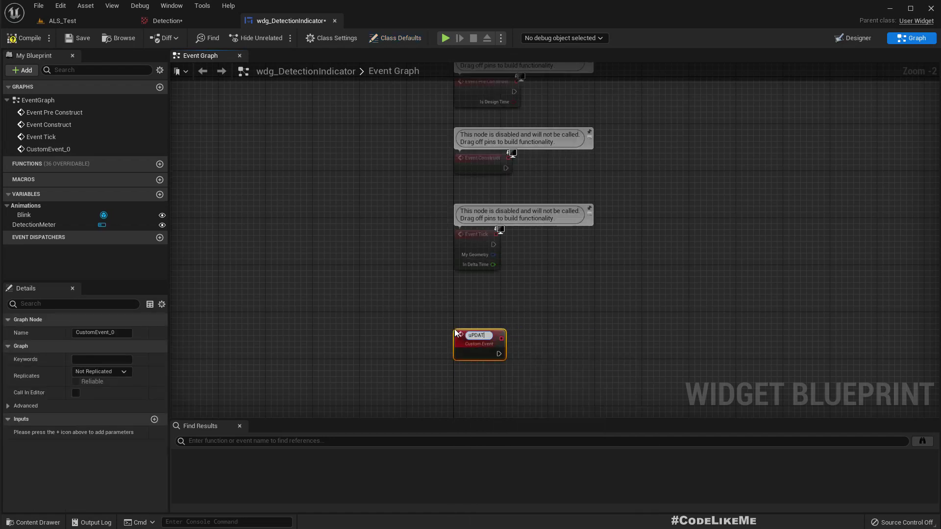
key(BackSpace)
key(BackSpace)
key(BackSpace)
key(BackSpace)
key(BackSpace)
key(BackSpace)
key(BackSpace)
text(UpdateFill)
key(Return)
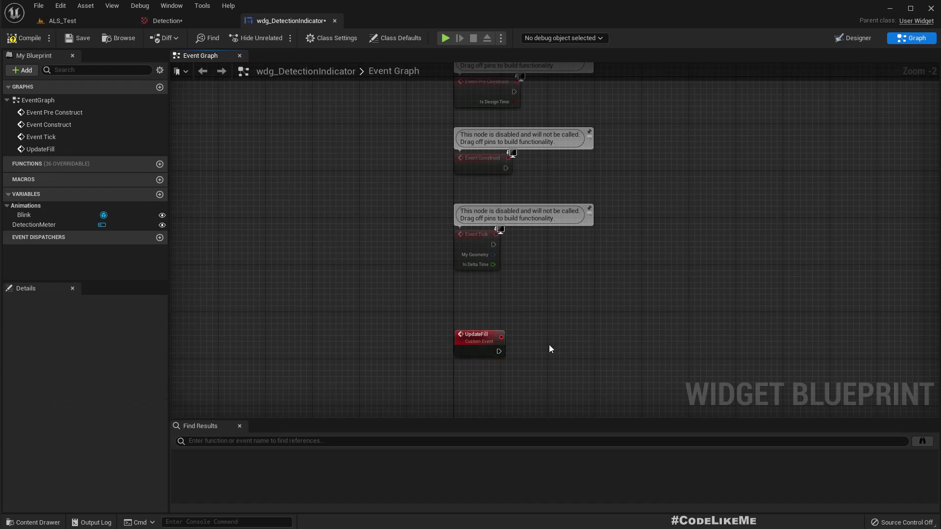
drag(463, 349, 463, 329)
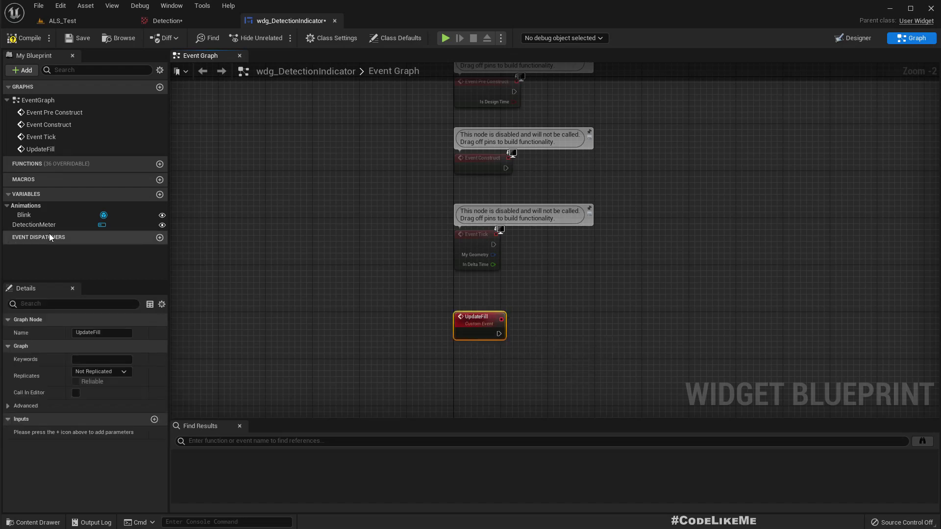
- Drive Set Percent on a DetectionMeter getter from UpdateFill's exec and new In Percent input
drag(33, 225, 655, 369)
click(592, 387)
text(set per)
key(Return)
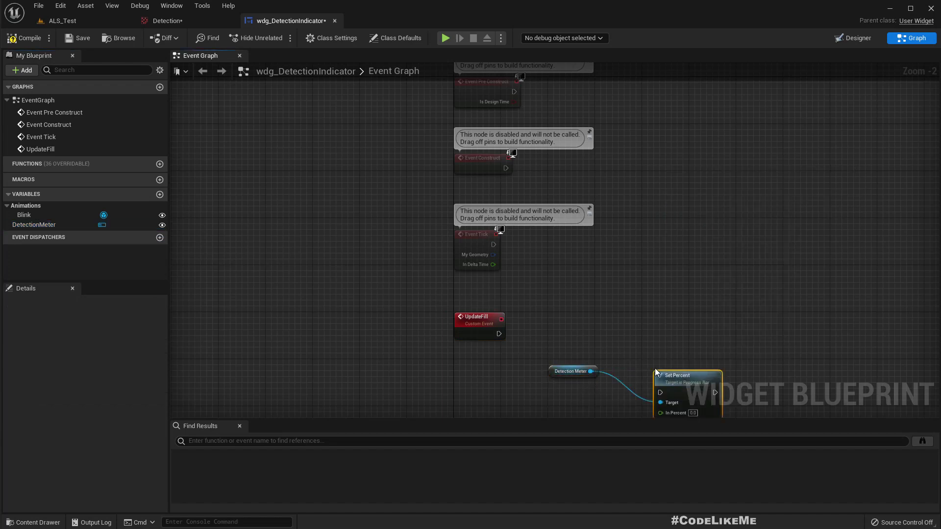
drag(682, 372, 498, 335)
drag(654, 354, 466, 332)
click(479, 332)
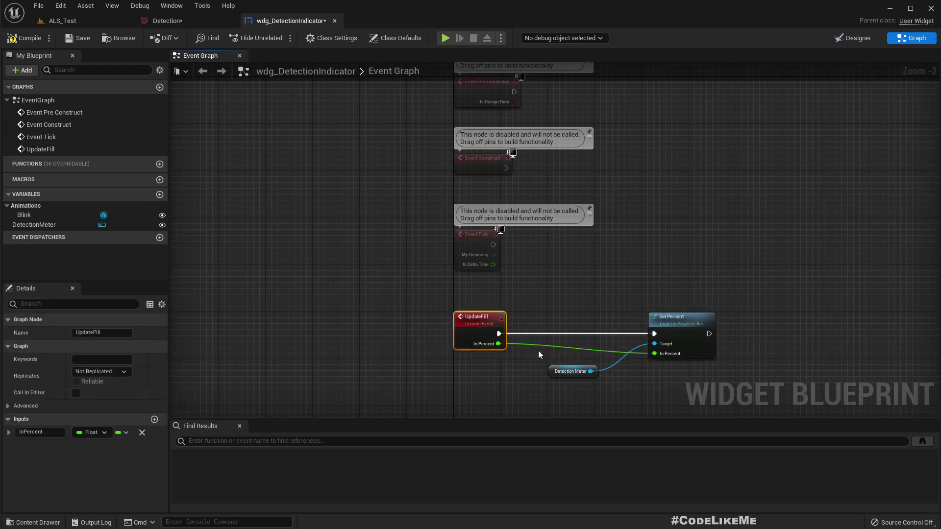
- Rename the UpdateFill event to UpdatePercent
key(F2)
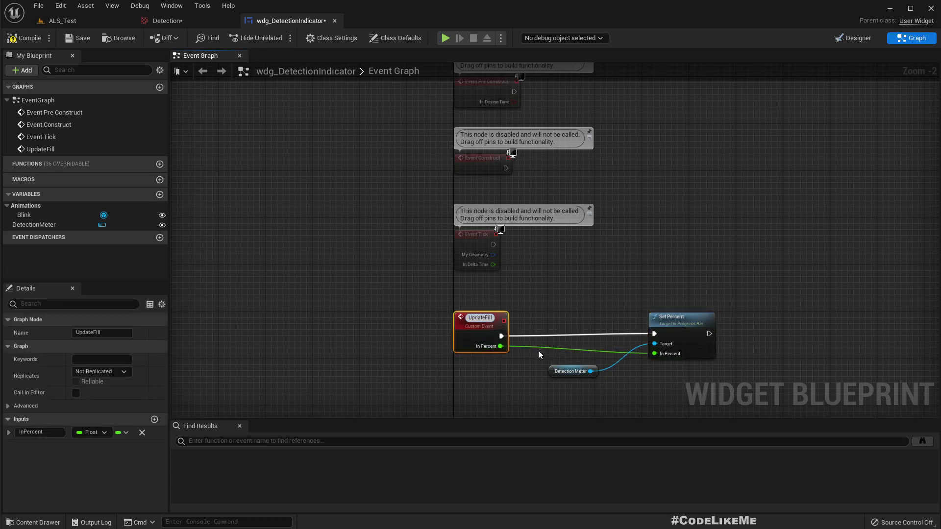
key(BackSpace)
key(BackSpace)
key(BackSpace)
key(BackSpace)
text(Pervc)
key(BackSpace)
key(BackSpace)
text(c)
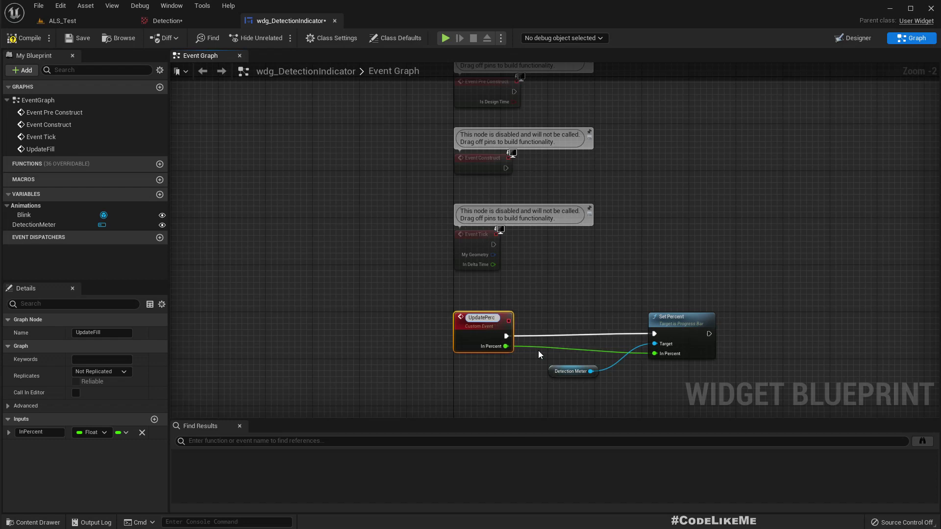
text(ent)
key(Return)
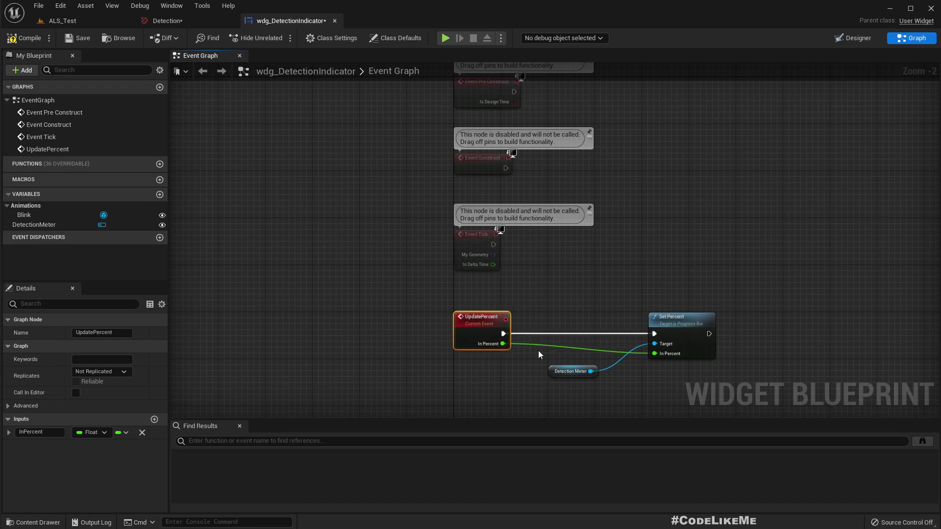
right_drag(589, 355, 483, 312)
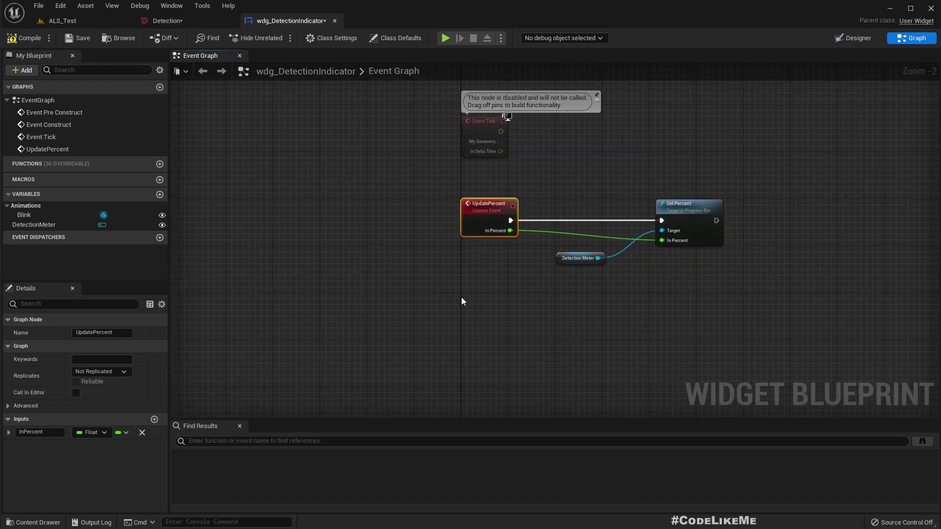
- Add a custom event named UpdateAngle
right_click(462, 301)
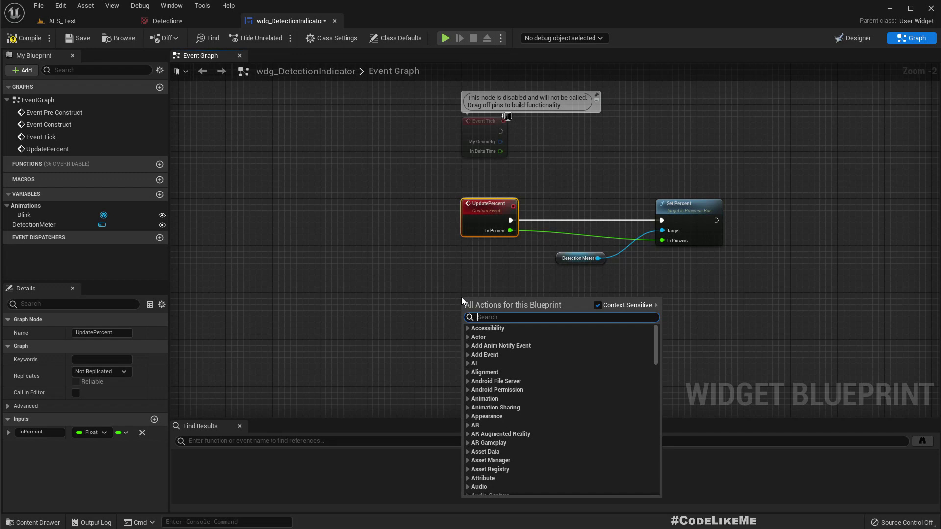
text(custom)
key(Return)
text(UpdateAn)
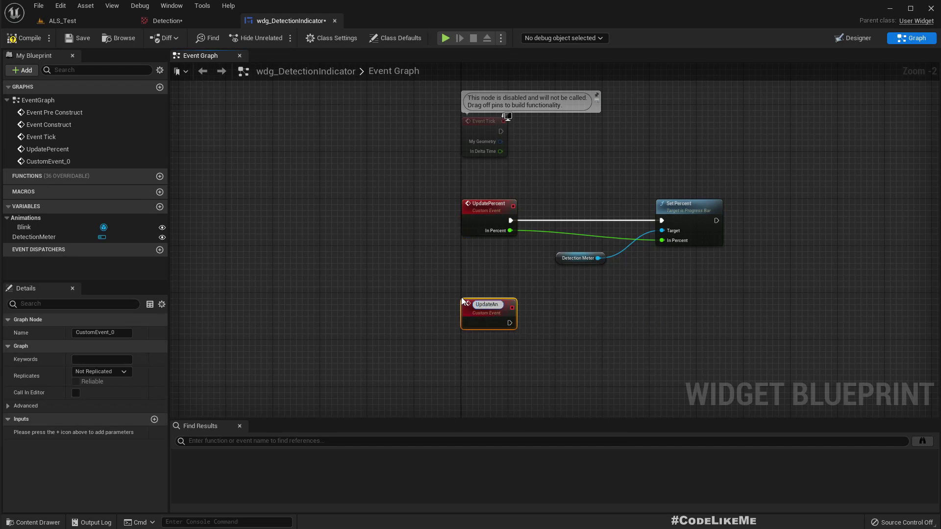
text(gle)
key(Return)
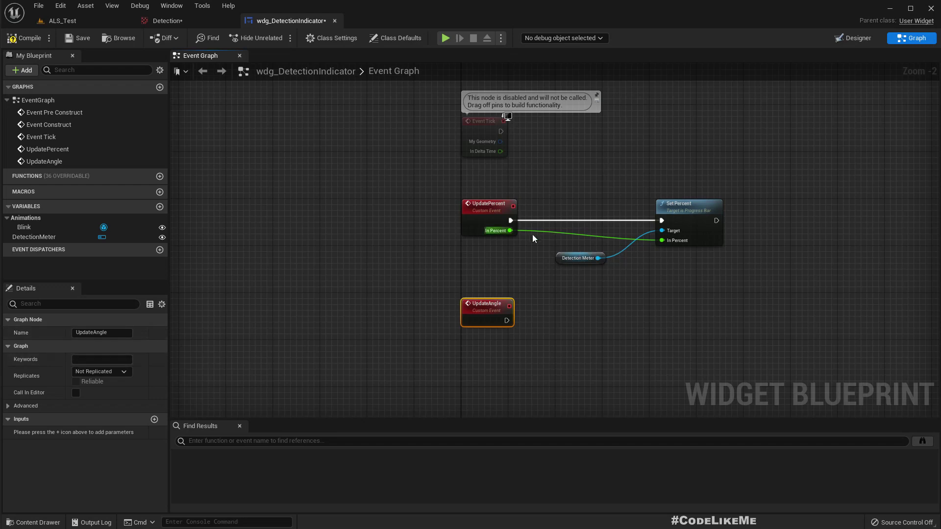
- Duplicate the DetectionMeter getter and feed UpdateAngle's exec and Angle input into Set Render Transform Angle
click(580, 259)
key(ctrl+w)
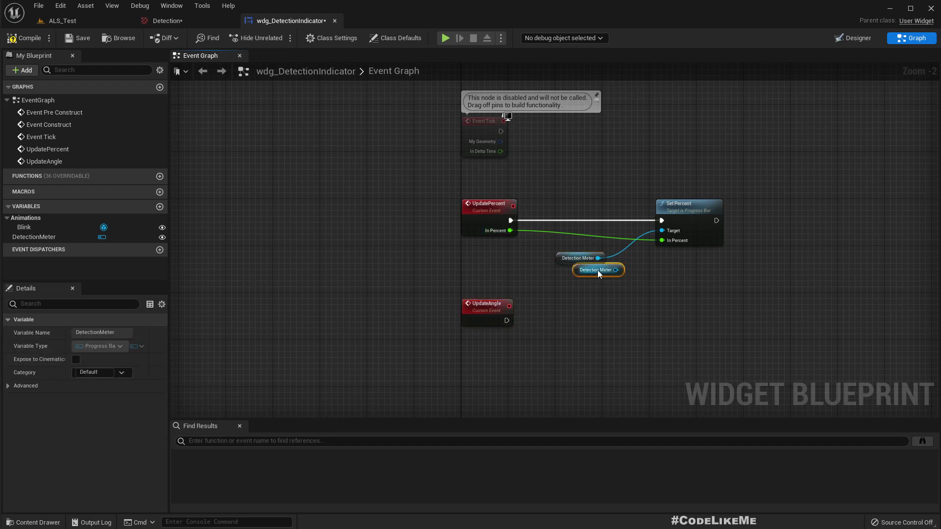
drag(588, 270, 635, 328)
text(set angle)
key(Return)
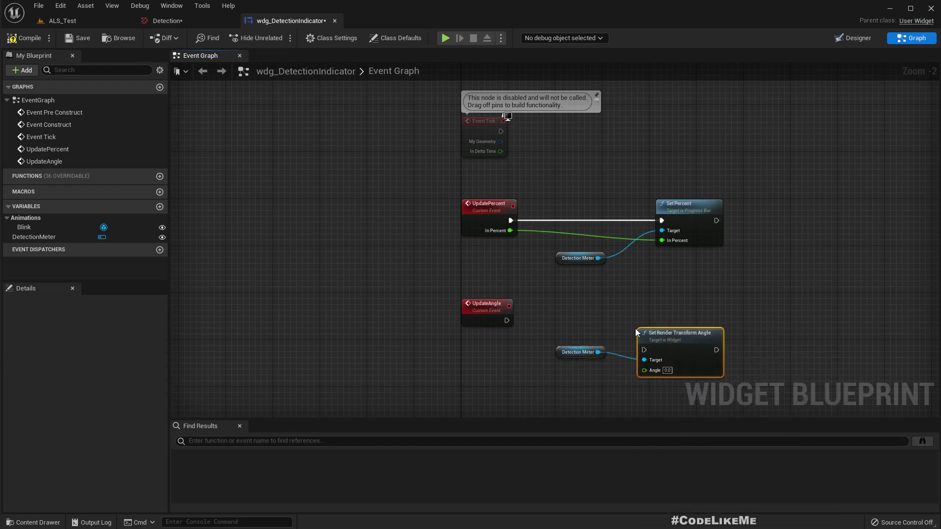
drag(644, 350, 508, 323)
drag(686, 343, 704, 315)
drag(664, 341, 476, 313)
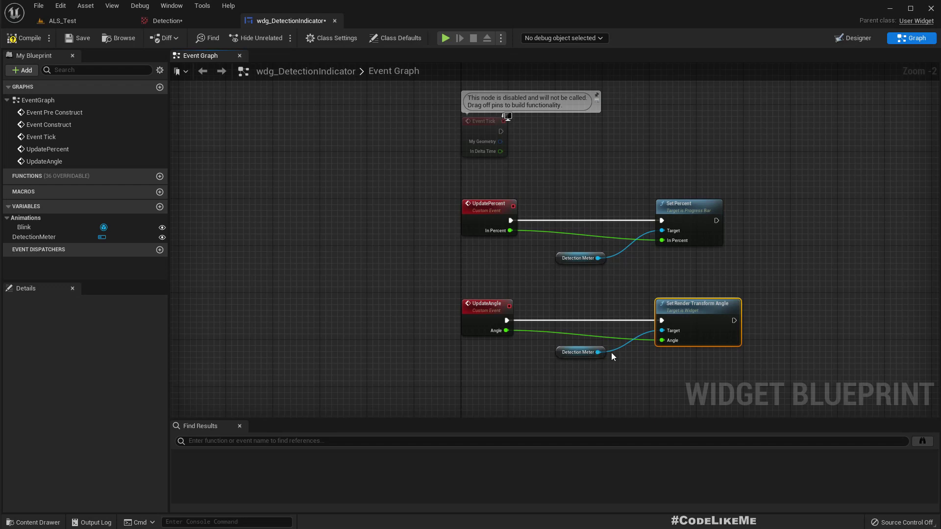
right_drag(517, 395, 496, 313)
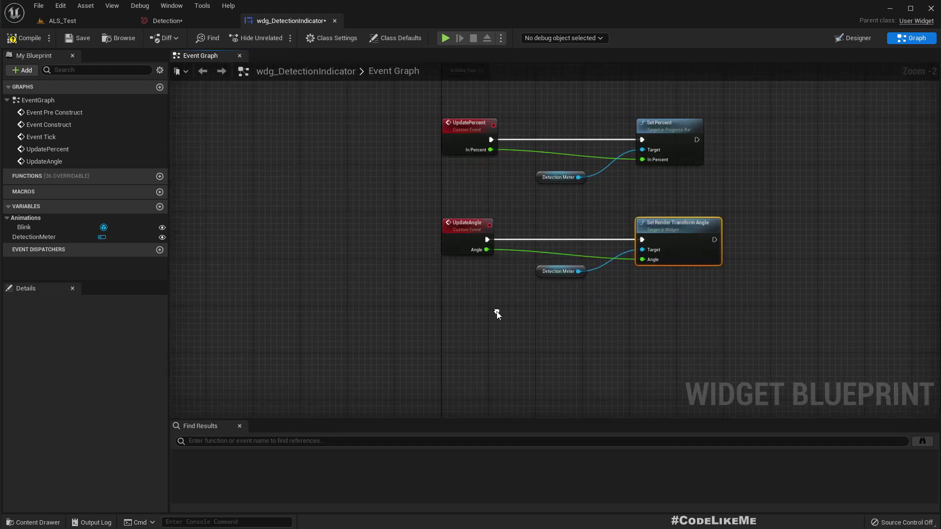
- Add a custom event and name it ToggleBlink
right_click(444, 312)
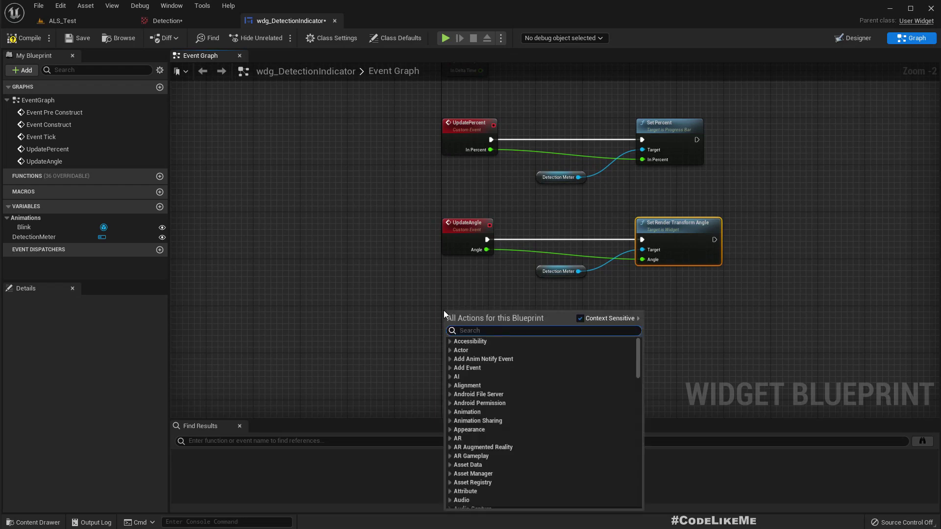
text(custo)
key(Return)
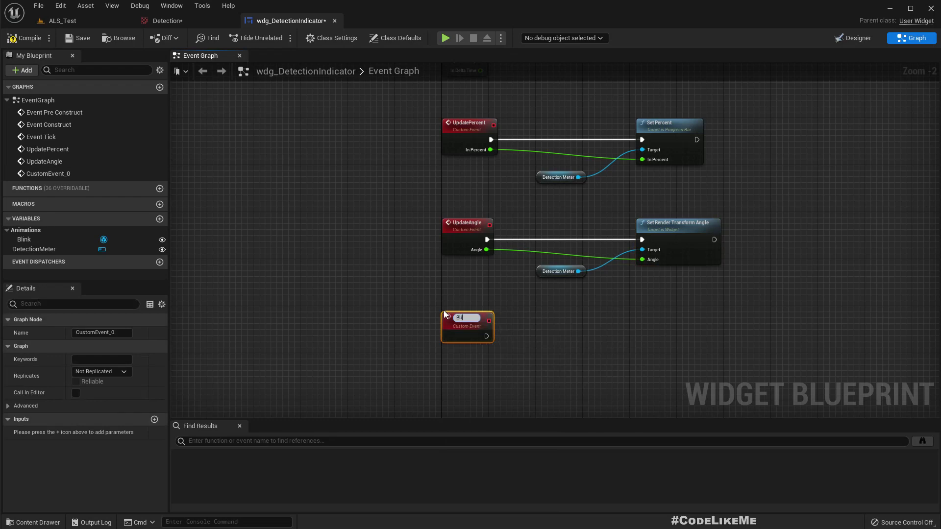
key(Return)
key(F2)
text(ToggleBlink)
key(Return)
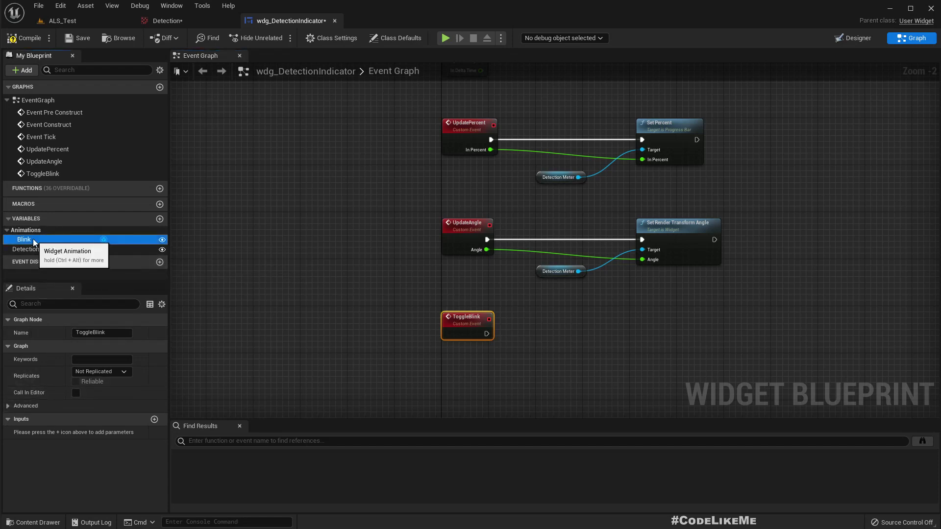
- Have ToggleBlink run Play Animation on Blink, playing Forward with Num Loops to Play 0
drag(25, 239, 619, 373)
click(561, 382)
text(play)
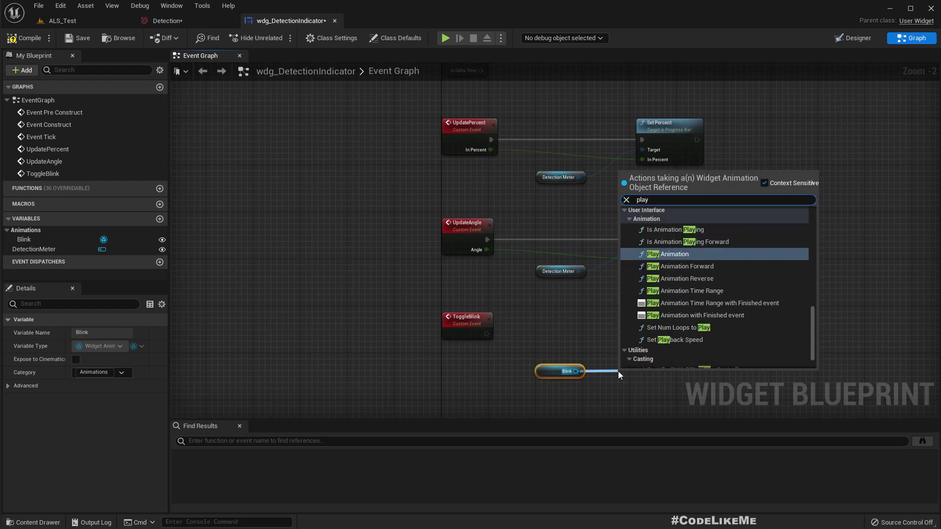
key(Return)
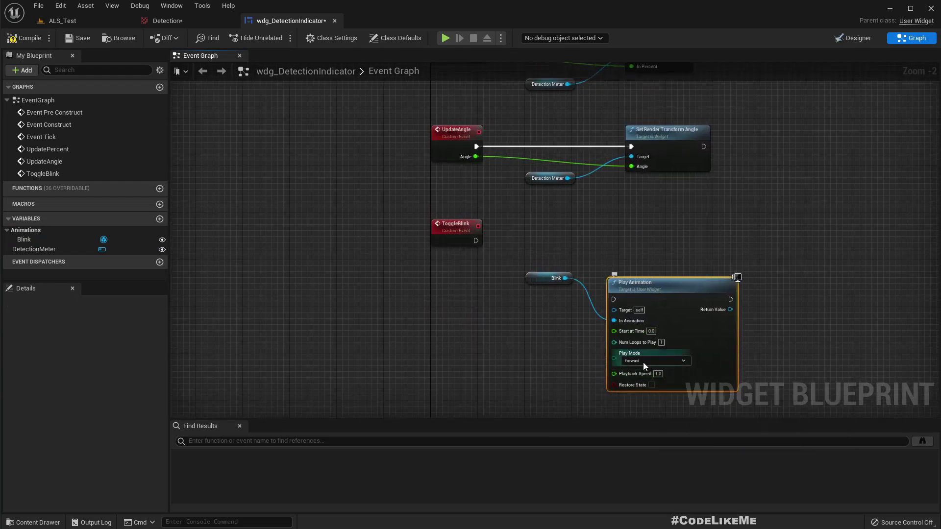
click(643, 361)
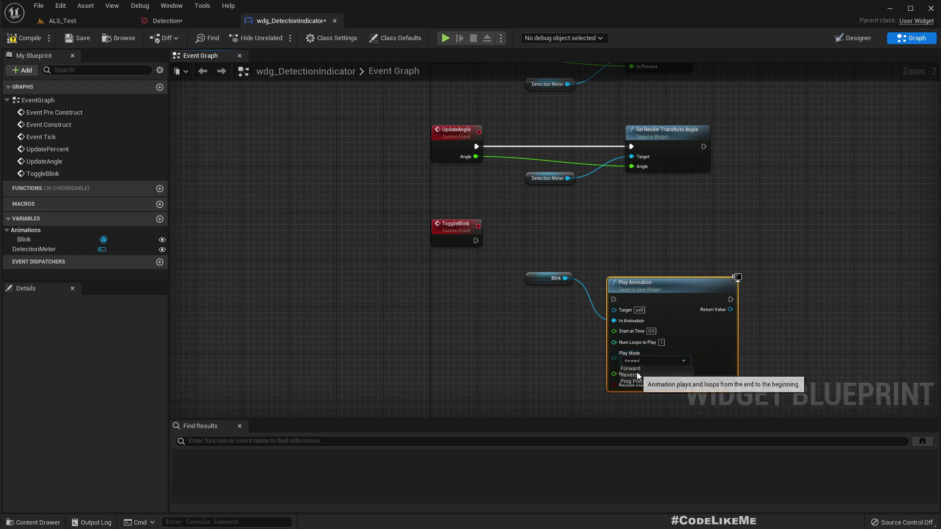
click(570, 345)
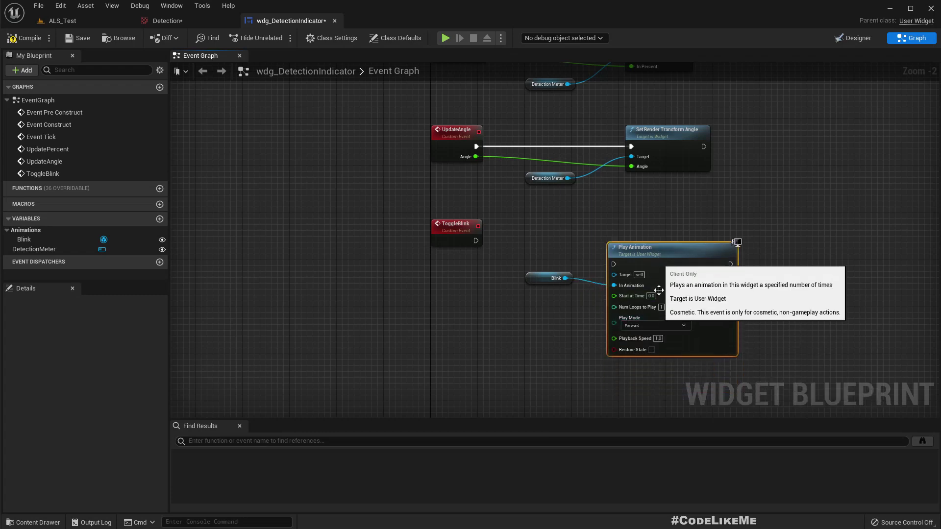
scroll(664, 329, up, 2)
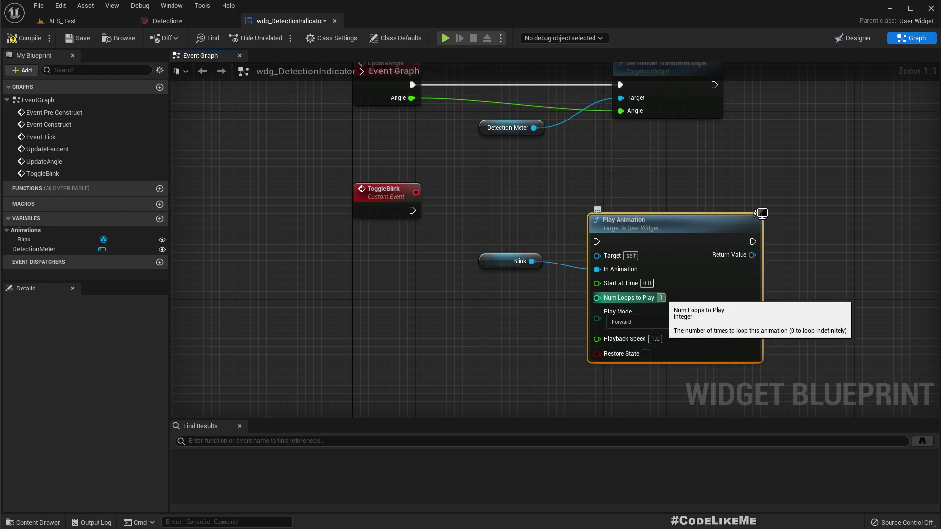
text(0)
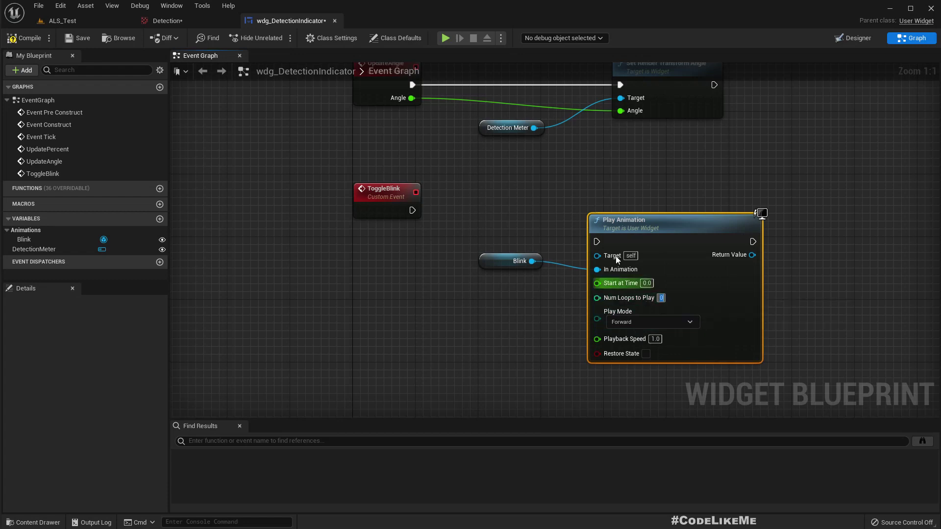
drag(597, 242, 413, 211)
key(Home)
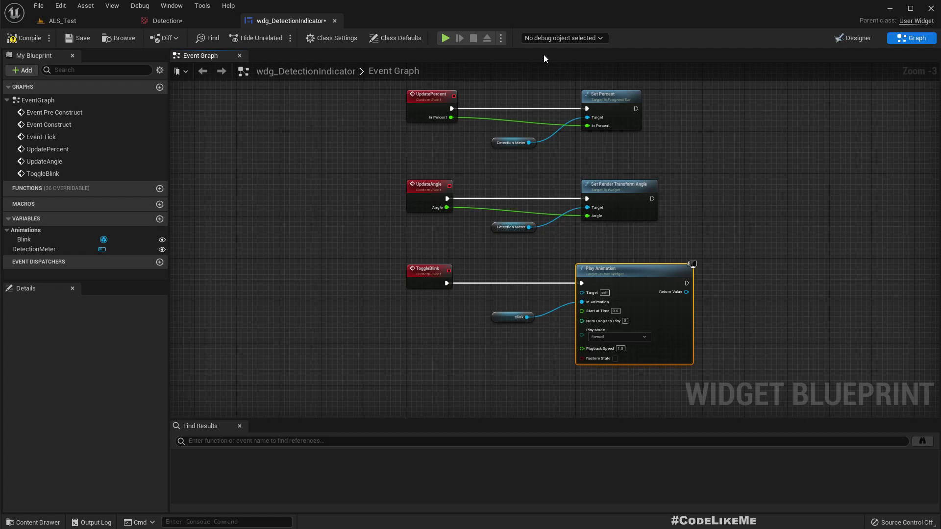
- Compile wdg_DetectionIndicator so it builds cleanly with UpdatePercent, UpdateAngle and ToggleBlink events
click(21, 37)
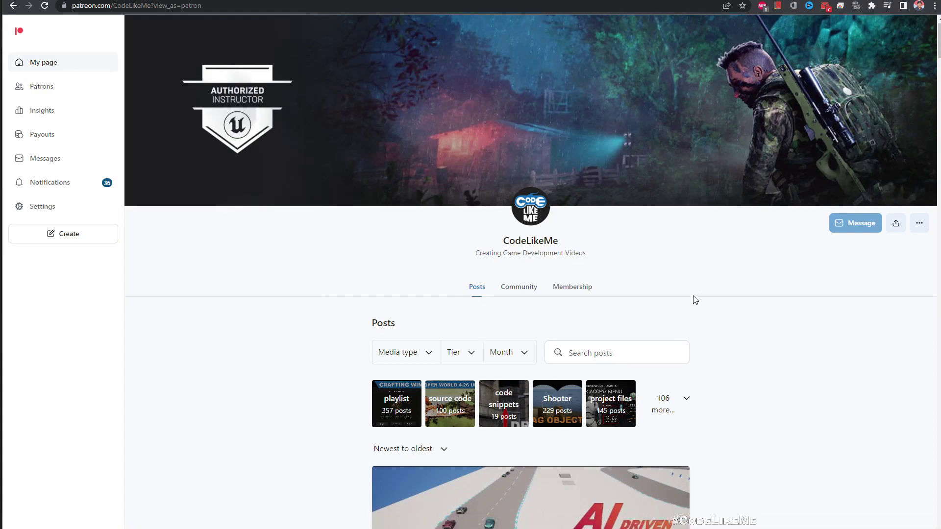
- Scroll the creator's Patreon posts feed down to the Unreal Engine 5 Snow Particle Tutorial post
scroll(695, 300, down, 5)
scroll(695, 300, down, 20)
scroll(695, 298, down, 20)
scroll(695, 297, down, 20)
scroll(693, 294, down, 20)
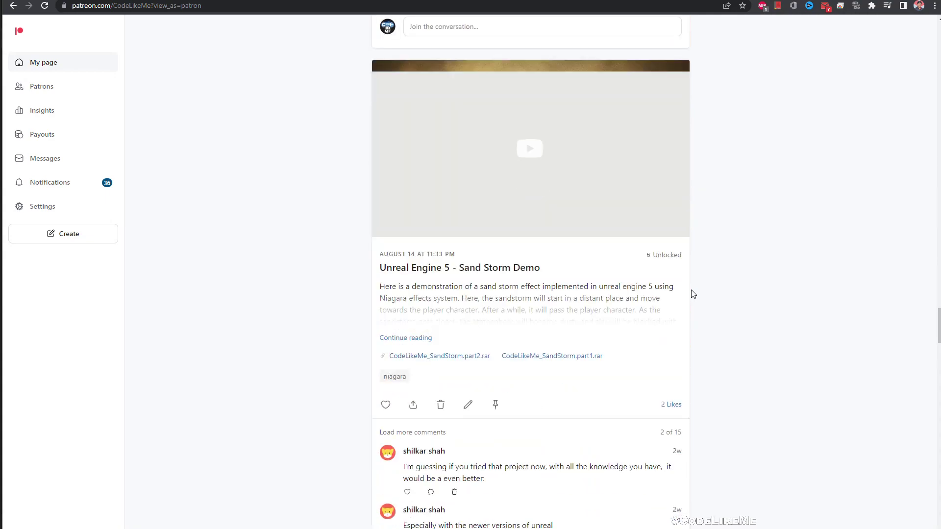
scroll(693, 294, down, 12)
scroll(693, 294, down, 16)
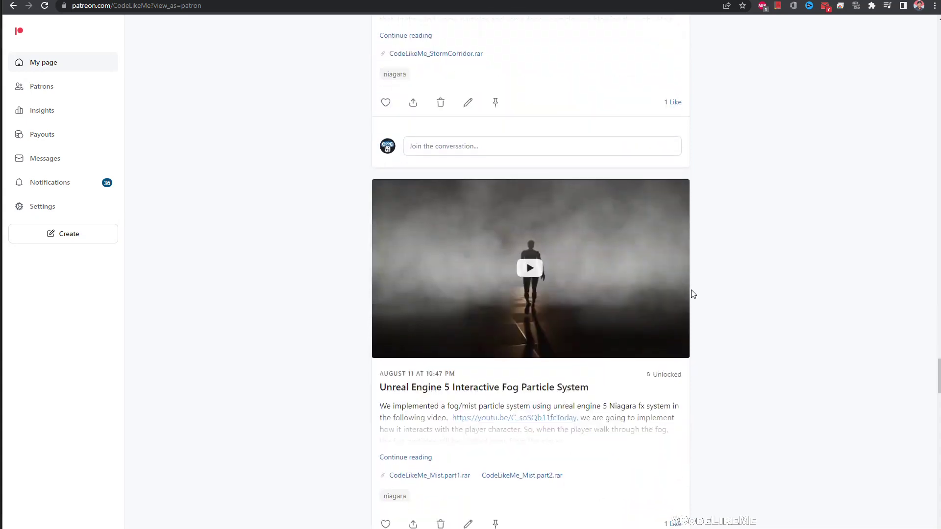
scroll(693, 294, down, 5)
scroll(692, 294, down, 18)
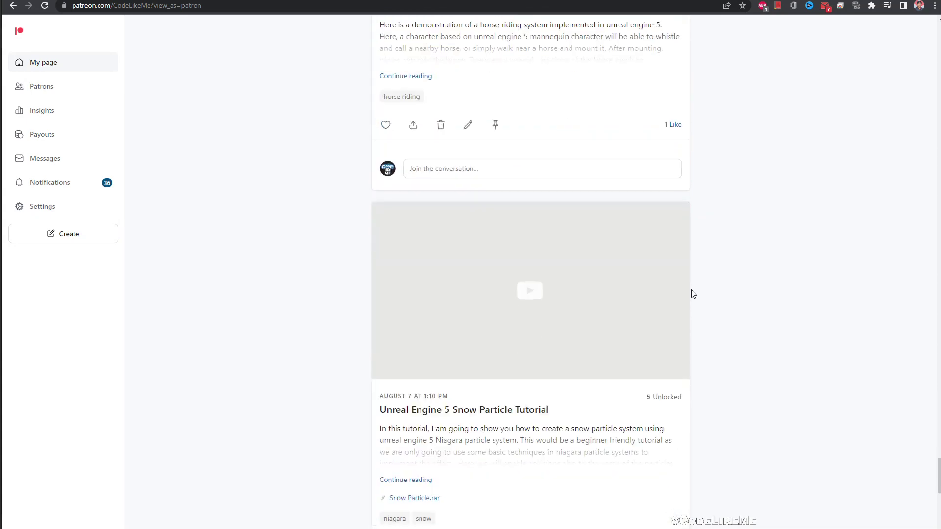